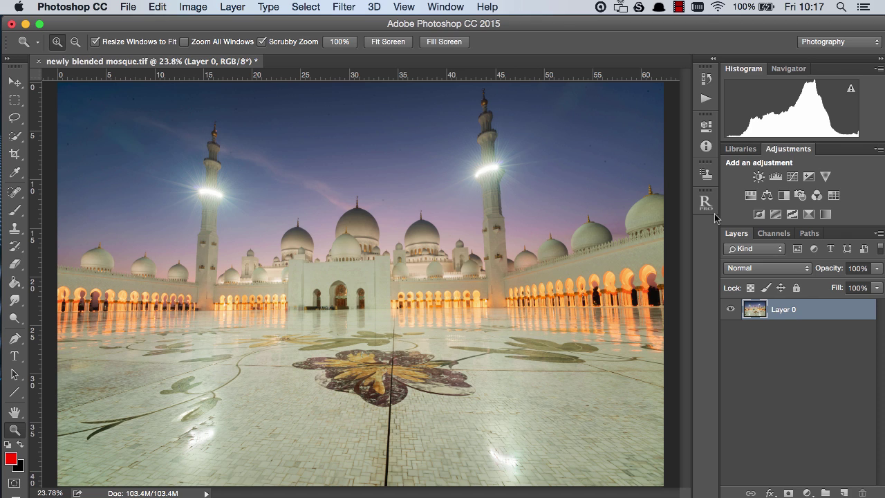
- Duplicate Layer 0 twice, hide Layer 0 copy 2, and rename Layer 0 copy to 'Global'
key(ctrl+j)
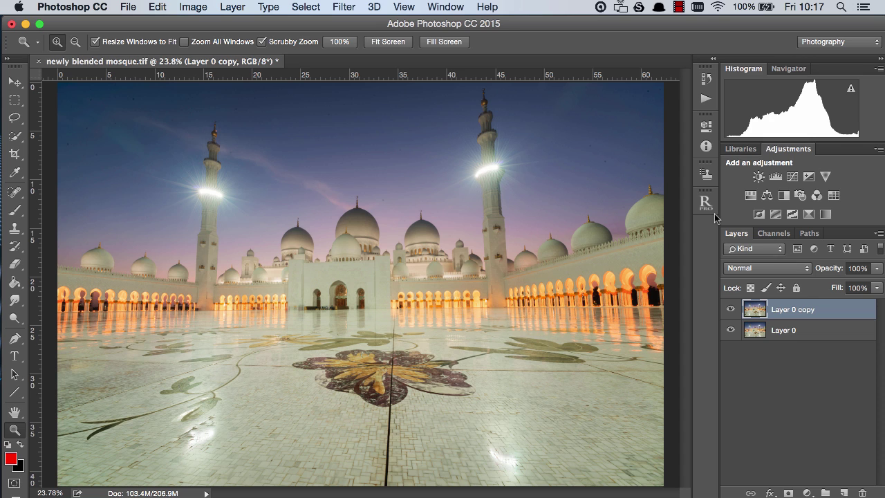
key(ctrl+j)
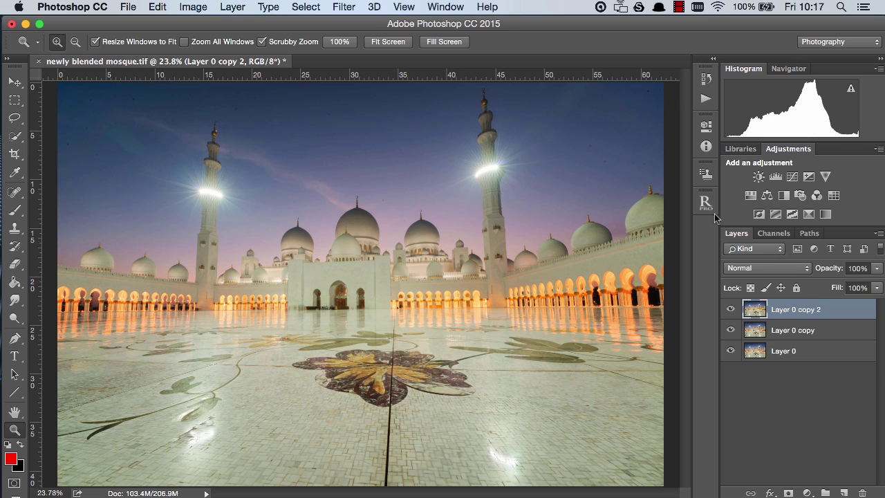
click(731, 311)
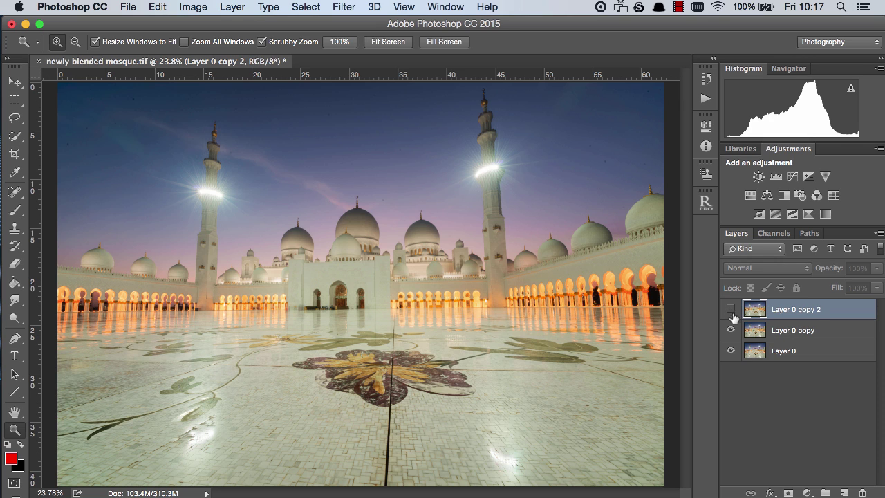
double_click(789, 331)
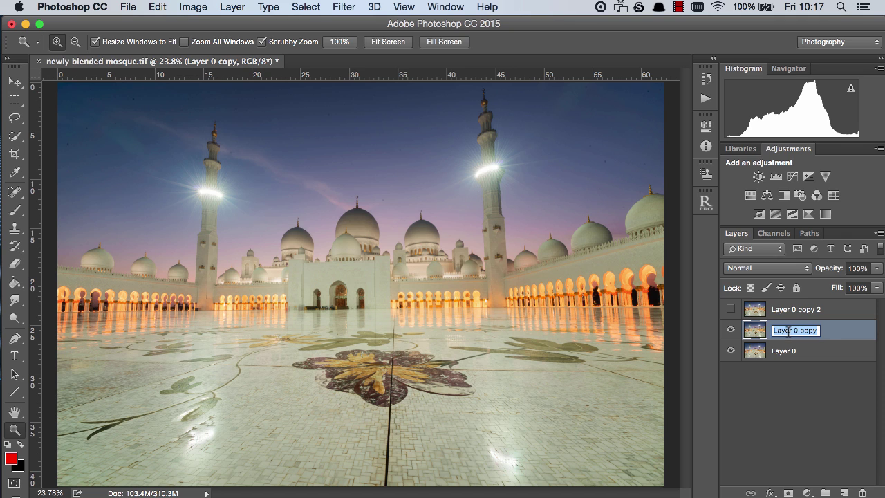
text(Global)
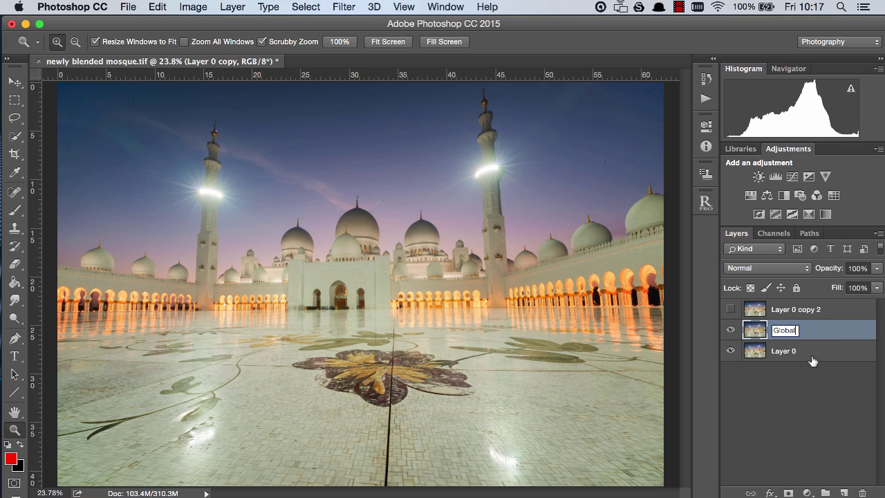
key(Return)
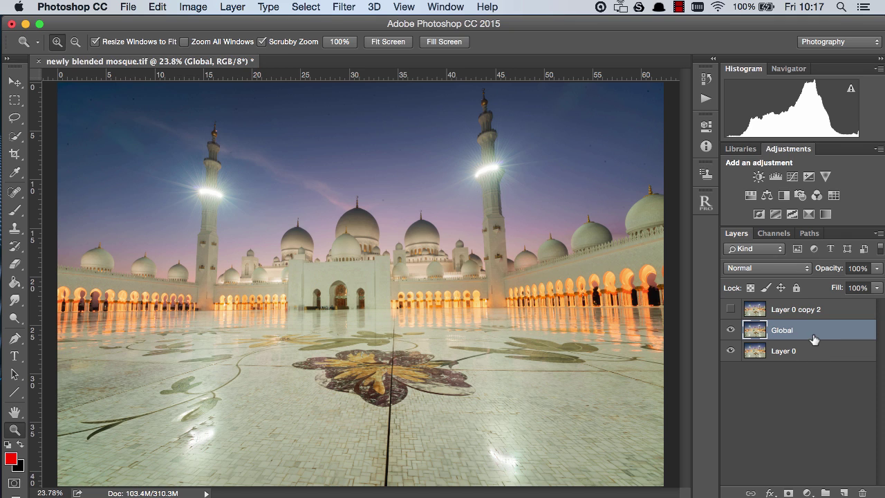
- Apply a Gaussian Blur with a 23.3-pixel radius to the Global layer
click(345, 8)
mouse_move(385, 165)
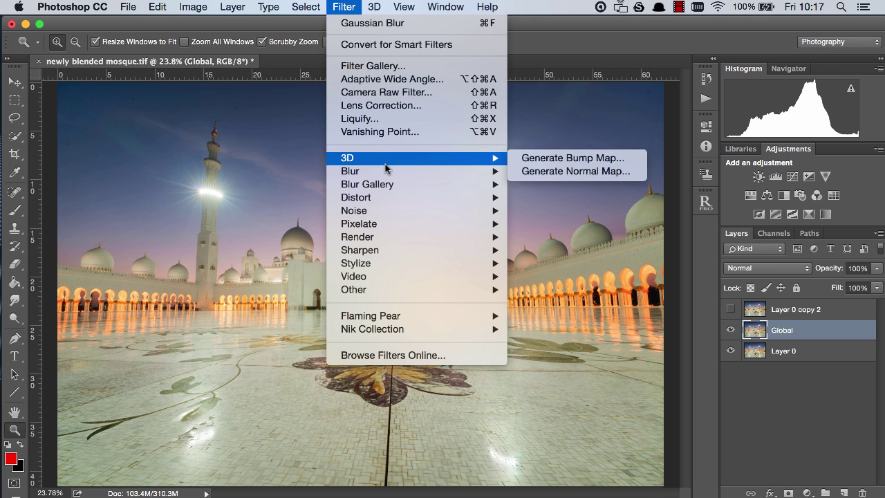
click(533, 226)
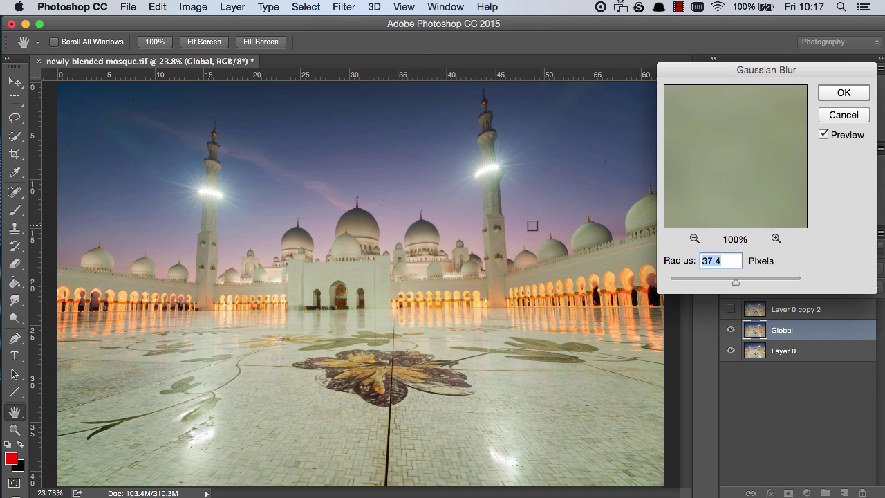
drag(713, 281, 711, 282)
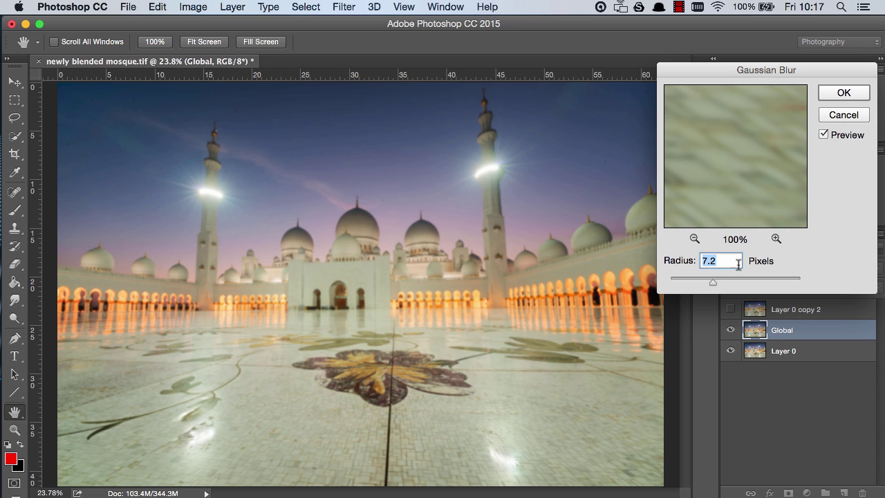
drag(716, 283, 723, 282)
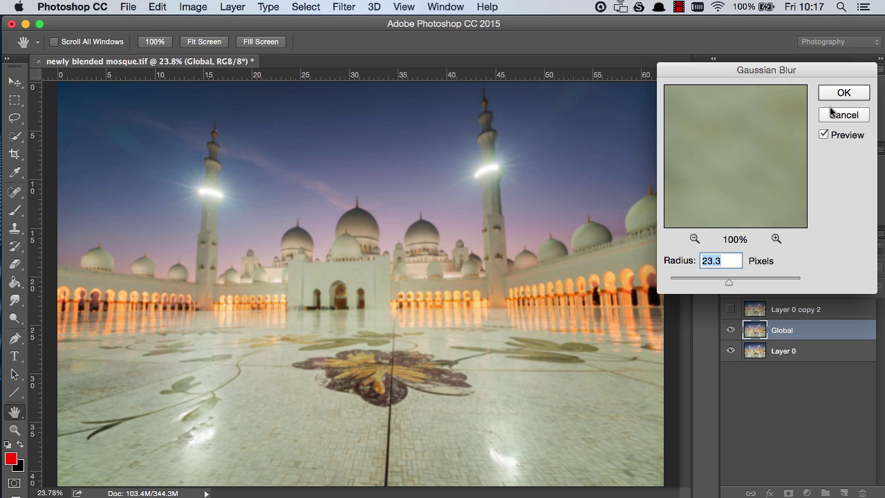
click(843, 93)
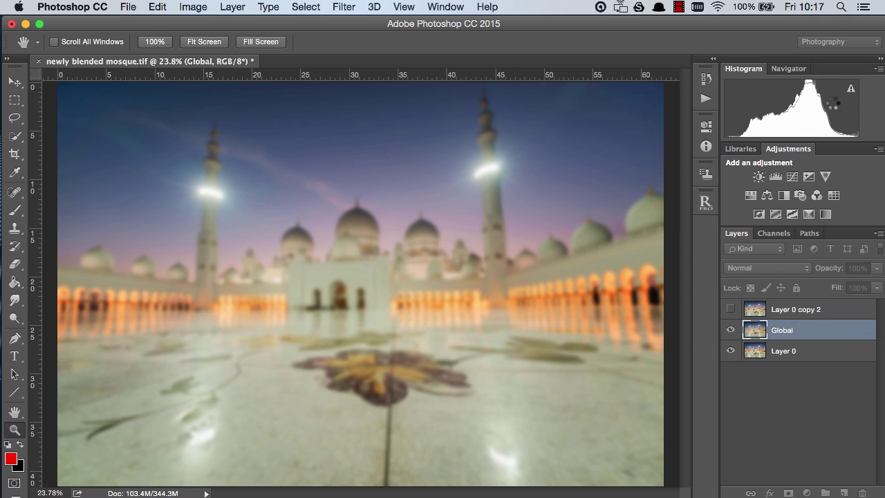
- Make the top copy visible again and rename it 'Local'
click(793, 311)
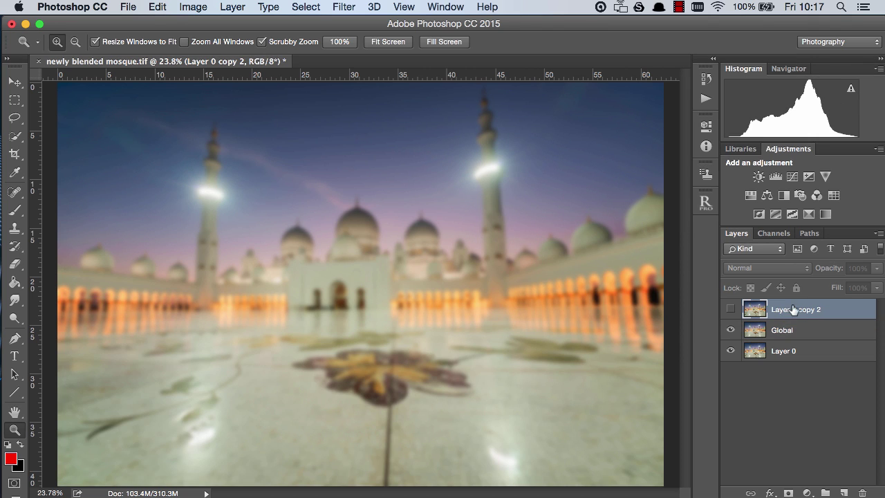
click(732, 311)
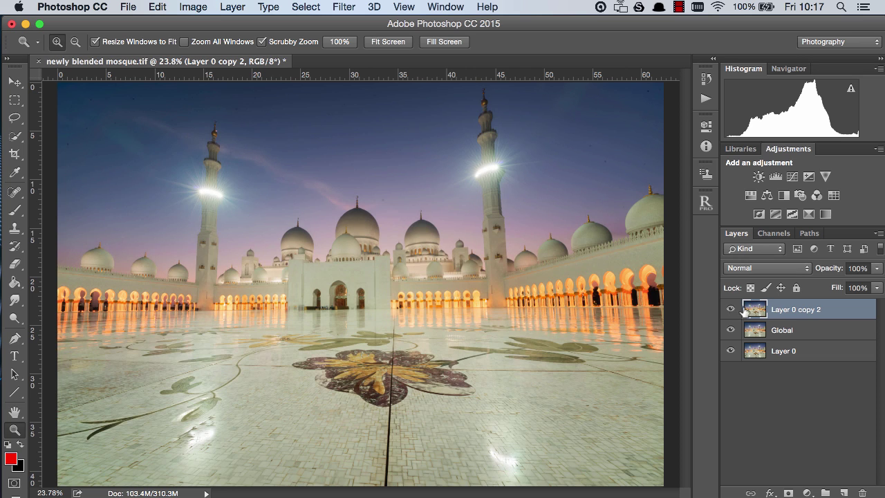
double_click(786, 310)
text(Local)
click(826, 315)
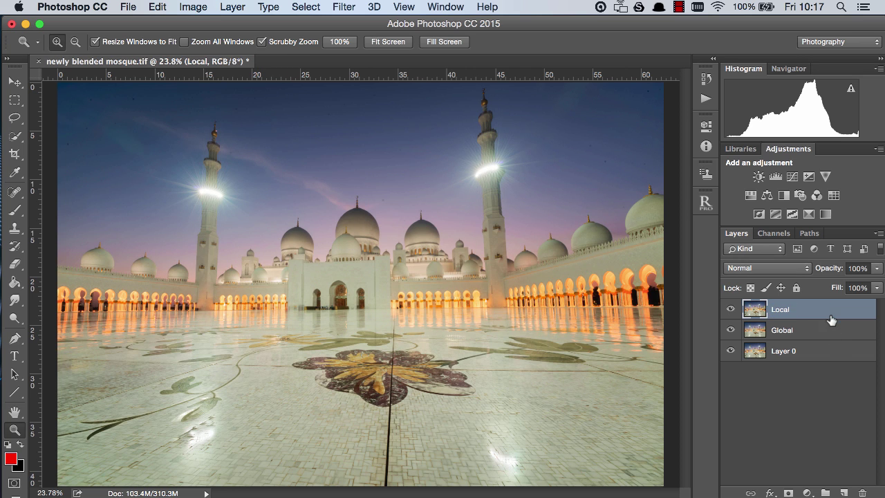
- Apply Image to Local with source Global, Subtract blending, Scale 2, Offset 128
click(194, 7)
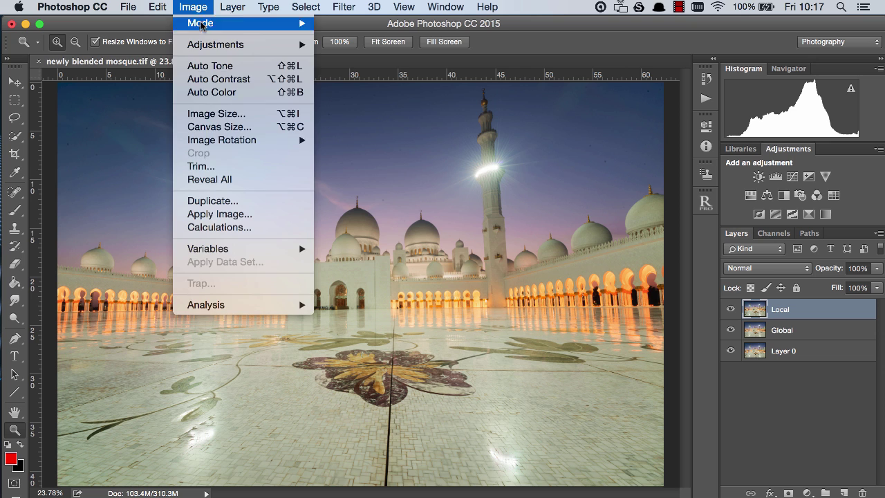
click(207, 213)
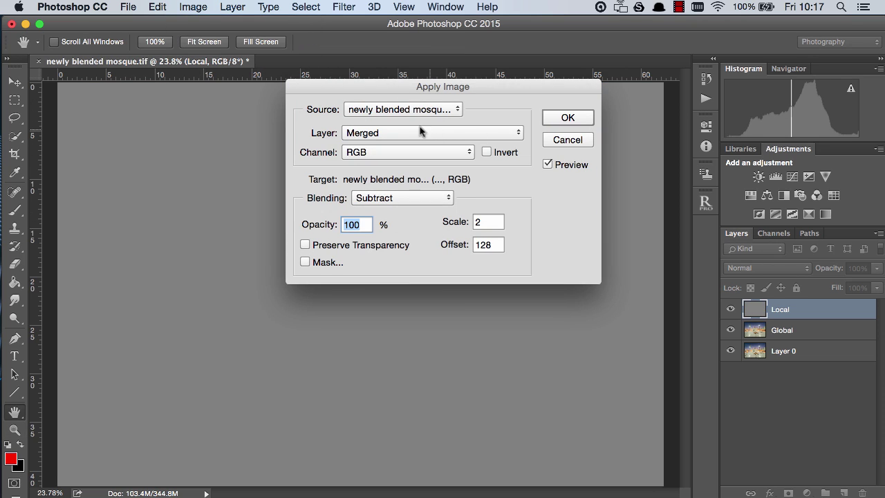
click(382, 133)
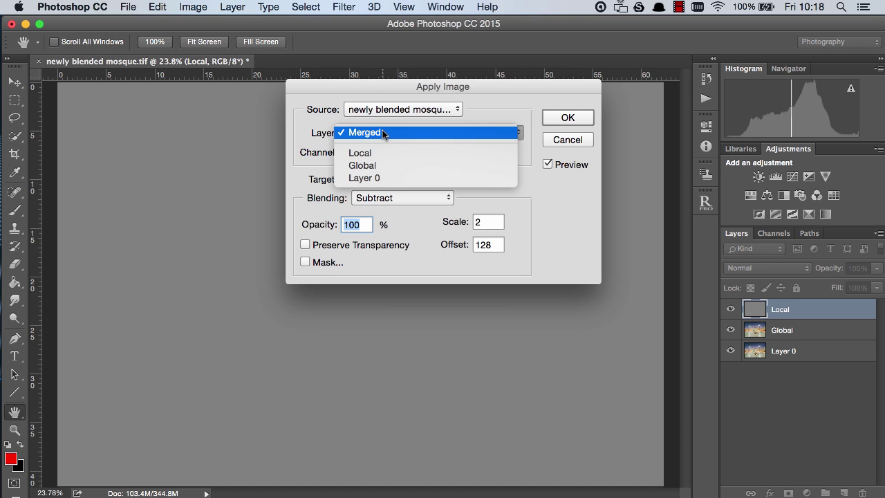
click(363, 166)
click(411, 199)
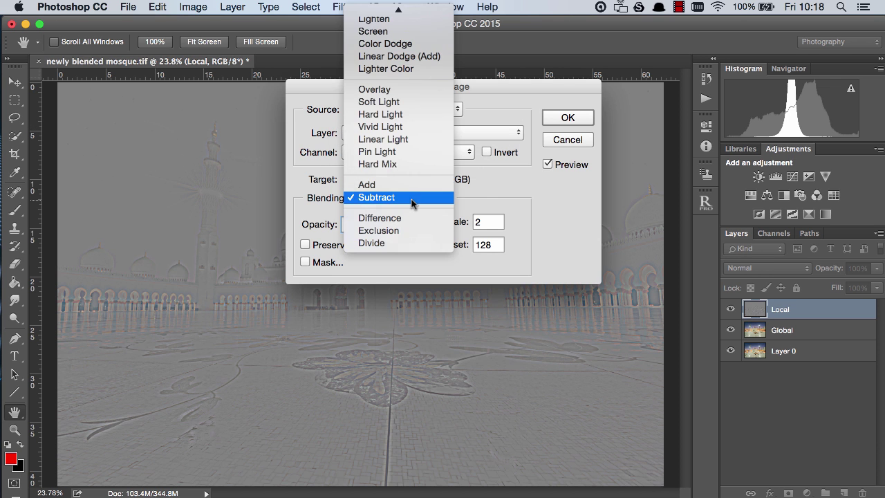
click(412, 199)
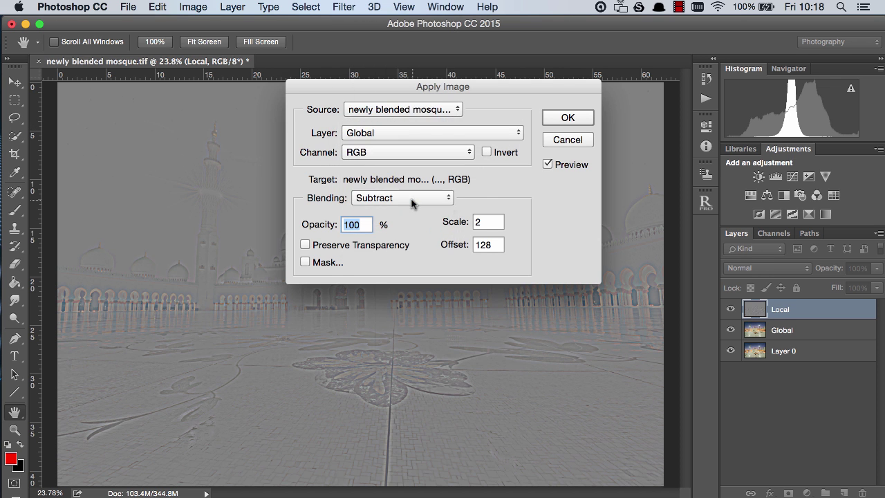
double_click(490, 222)
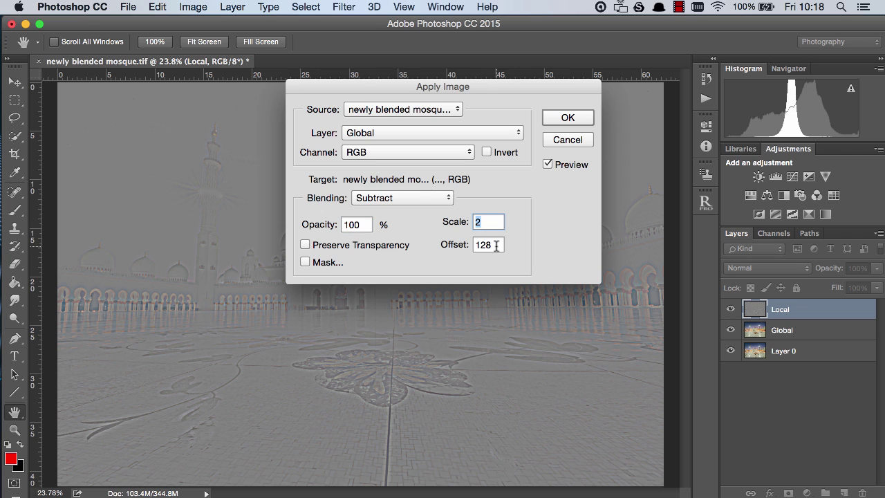
double_click(495, 245)
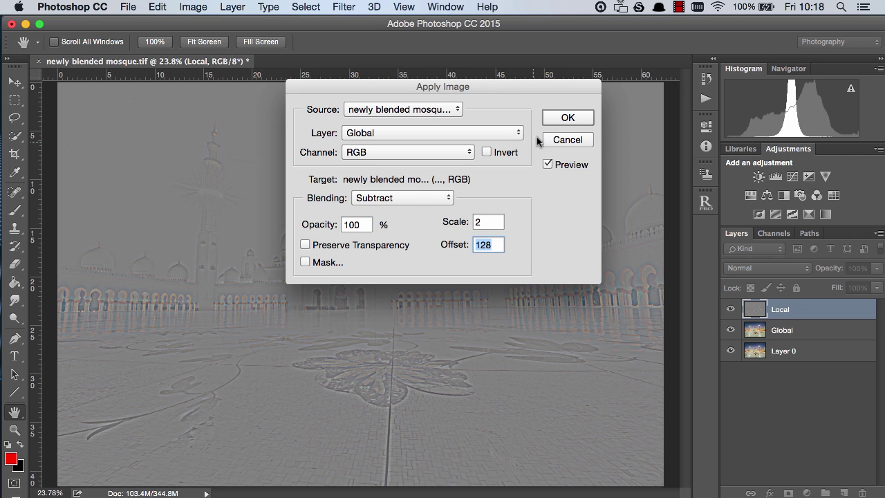
click(554, 123)
- Set Local to Linear Light blend mode and group it with Global into Group 1
key(z)
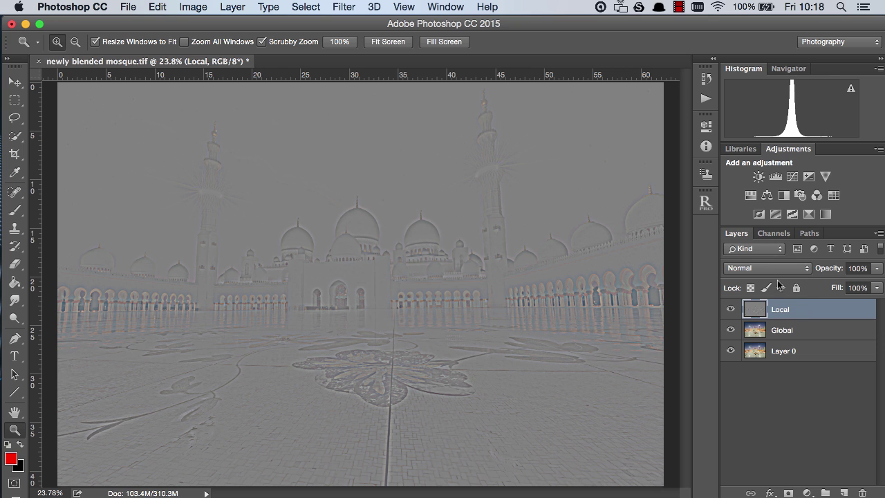
click(767, 268)
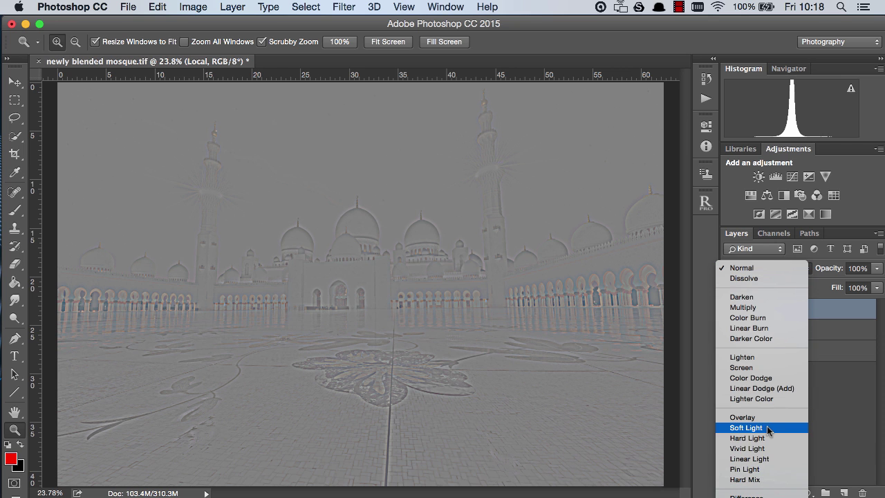
click(760, 458)
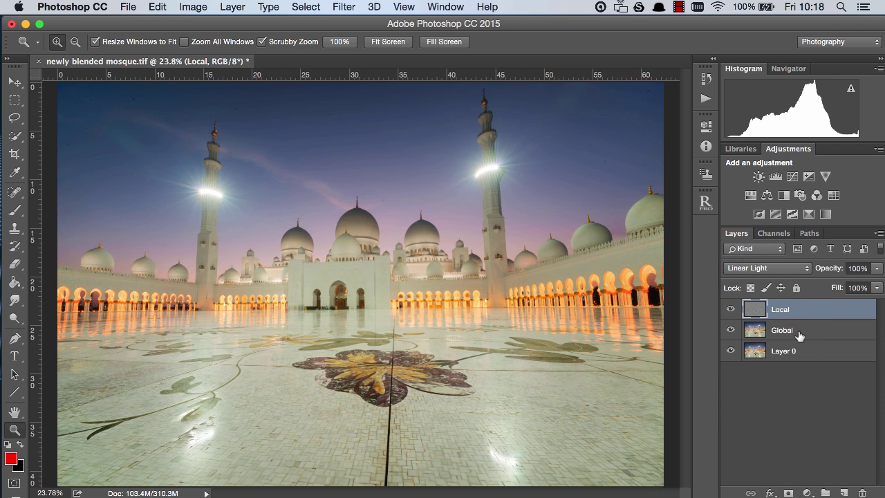
shift+click(799, 332)
key(super+g)
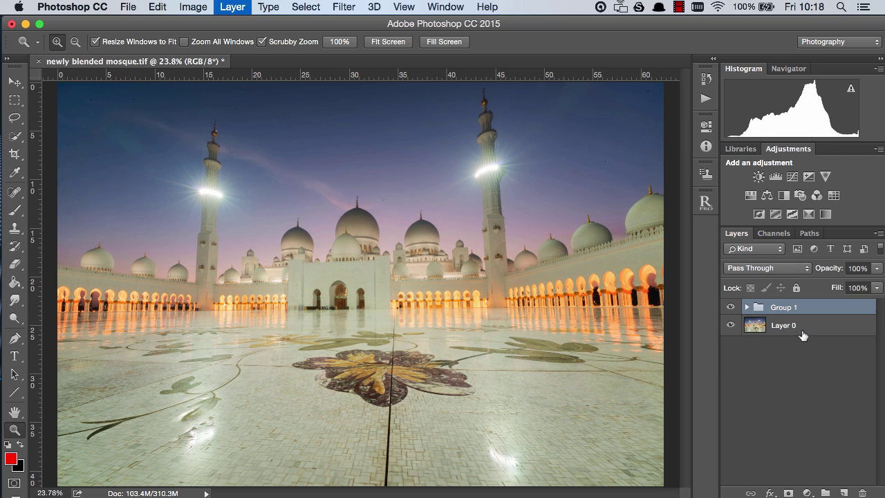
- Toggle Group 1's visibility to compare, then expand it and select the Local layer
click(731, 307)
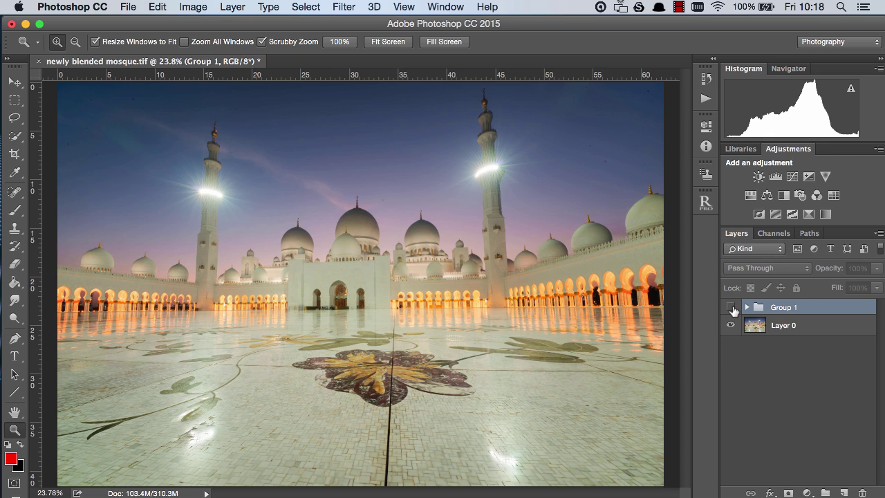
click(731, 307)
click(730, 307)
click(730, 307)
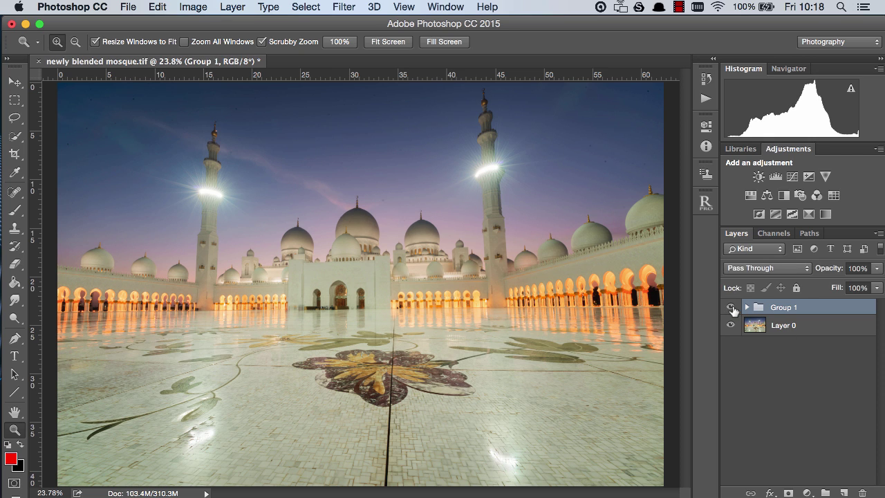
click(731, 307)
click(731, 307)
click(747, 307)
click(771, 347)
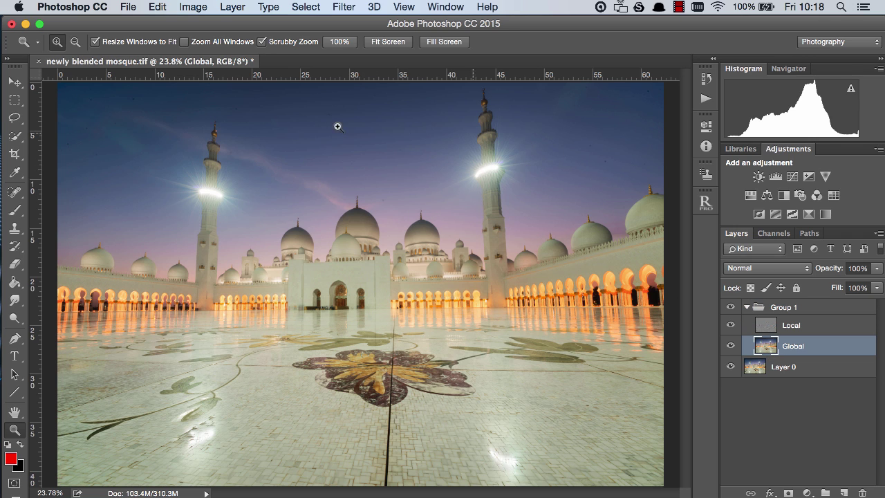
click(771, 330)
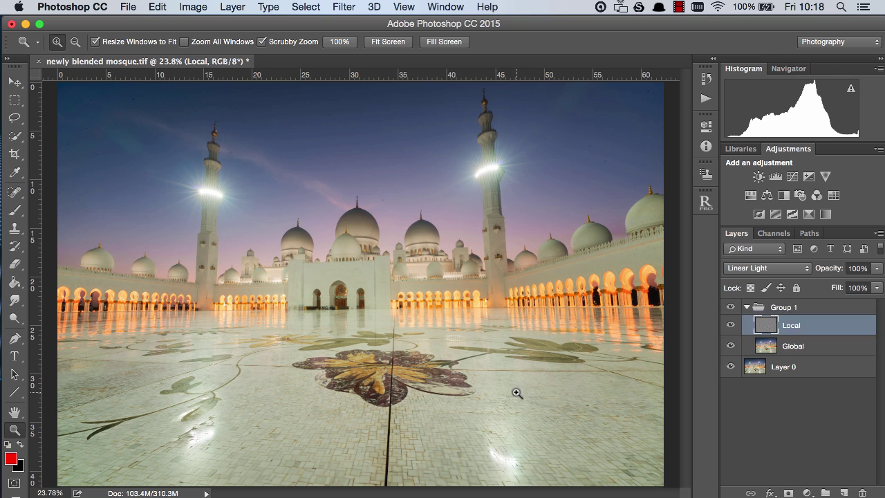
- Delete Group 1 with its Local and Global layers, then zoom in on the right minaret
click(746, 307)
drag(799, 314, 862, 493)
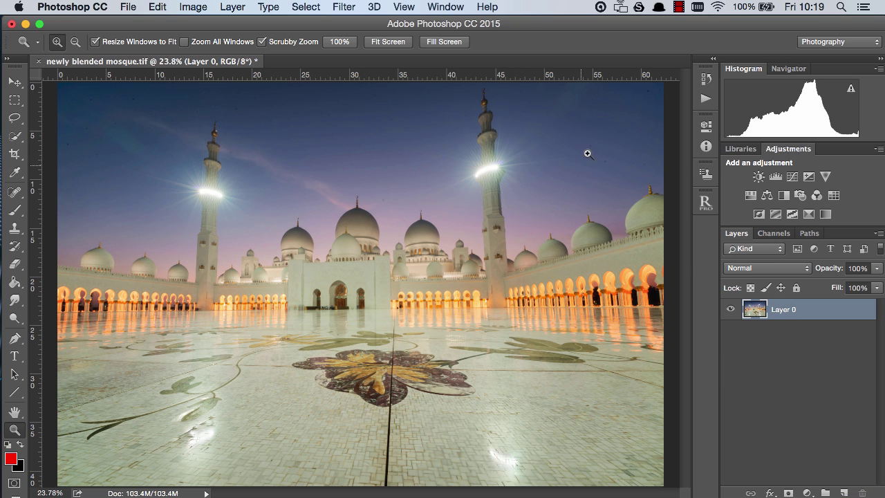
drag(621, 91, 666, 90)
scroll(687, 187, up, 3)
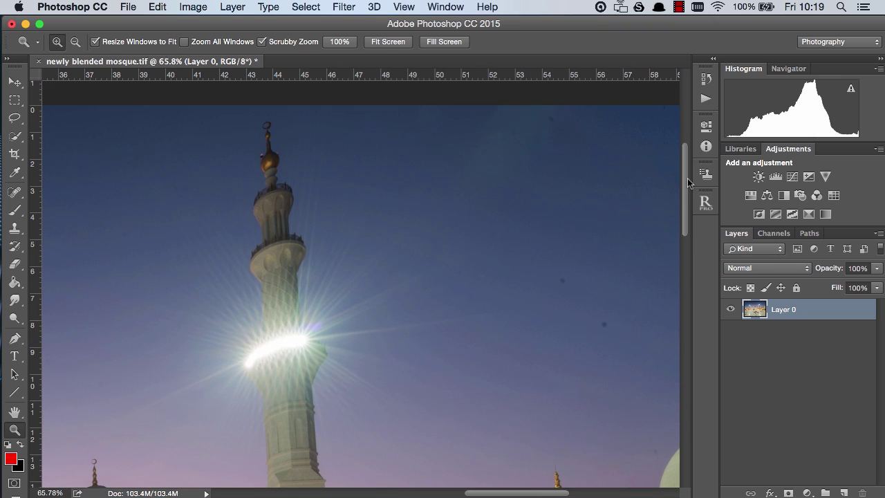
scroll(546, 442, right, 5)
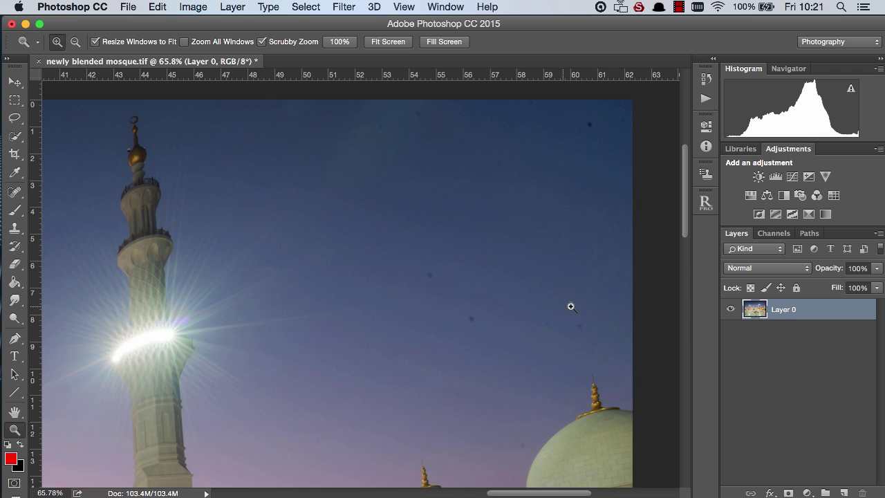
- Run the JM Frequency Separation action with a 24.7-pixel Gaussian Blur on the Global layer
click(703, 100)
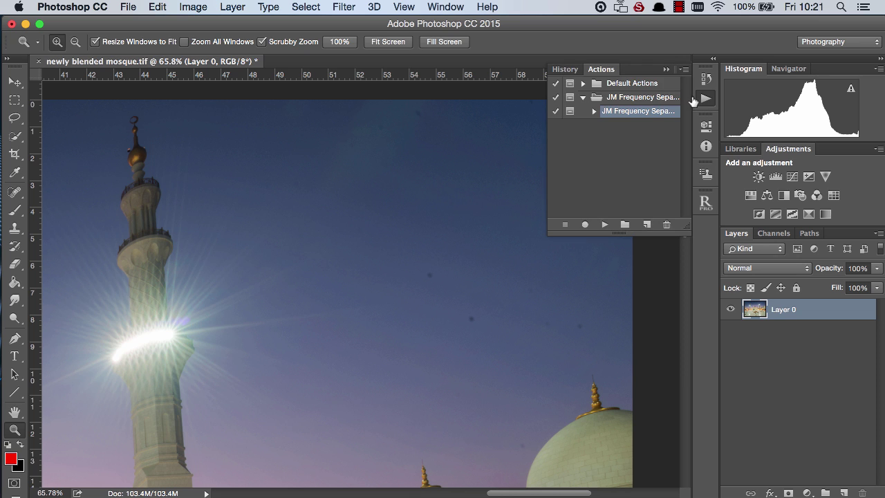
click(605, 225)
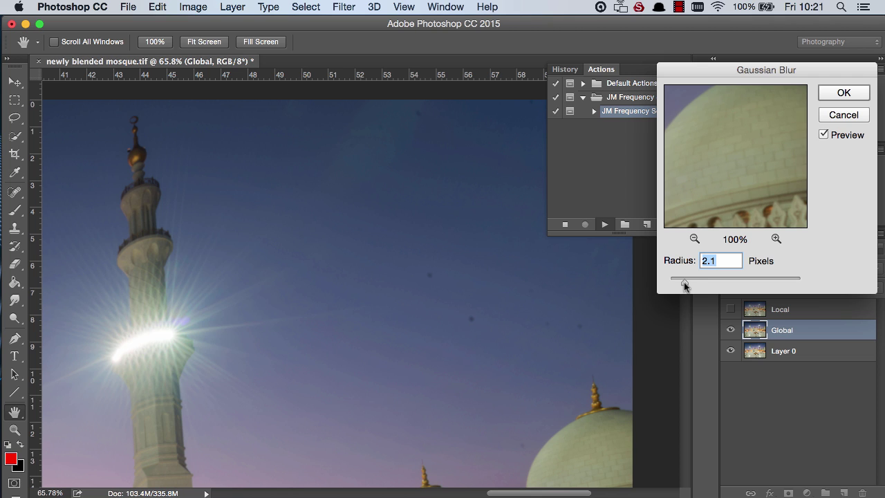
drag(684, 282, 724, 283)
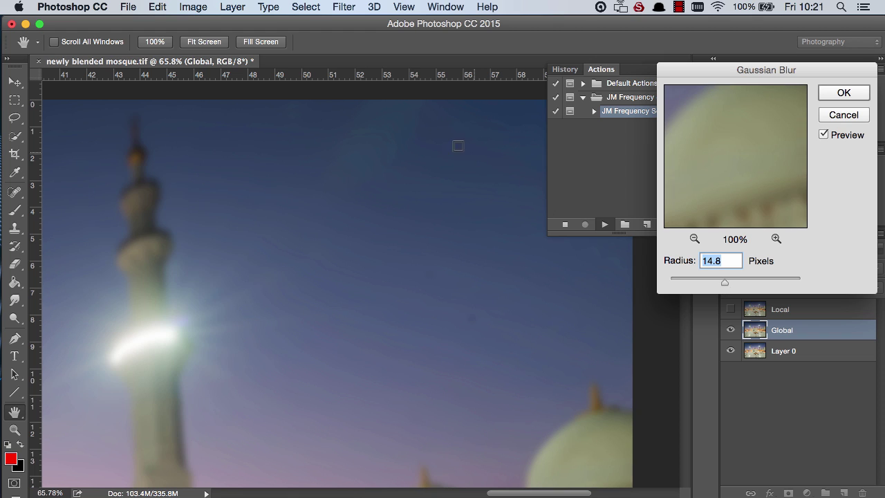
click(472, 316)
drag(724, 283, 722, 283)
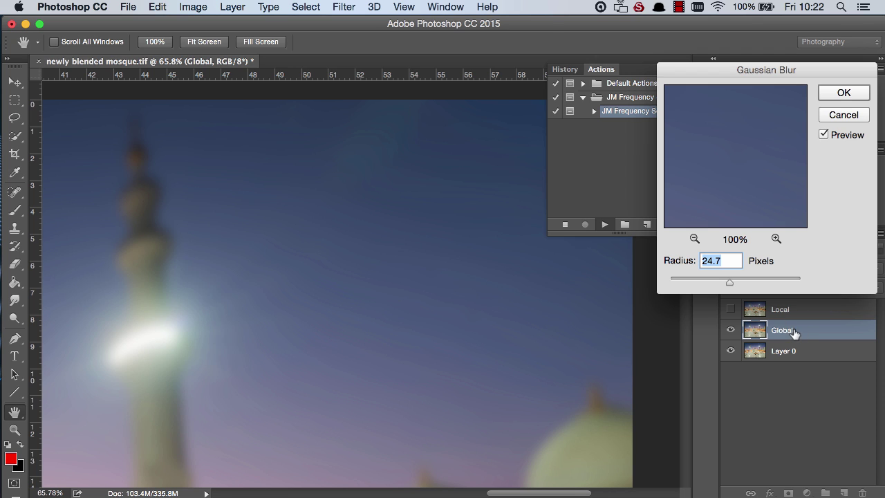
click(840, 96)
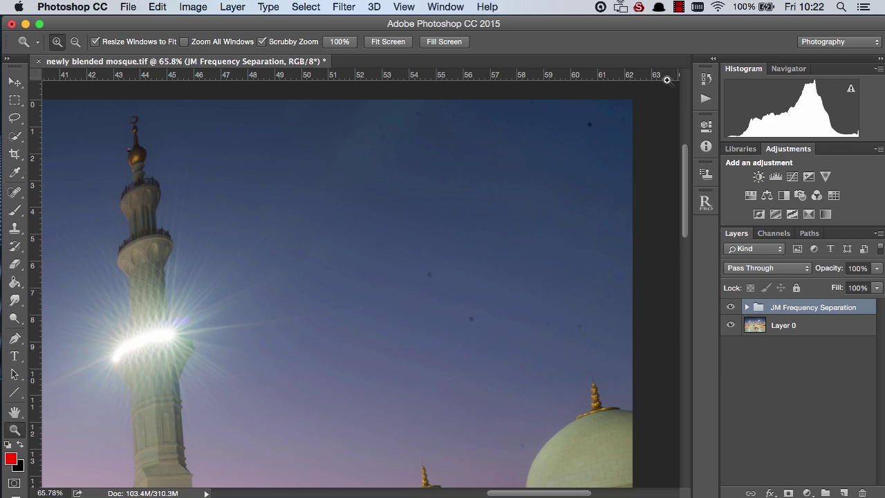
- On the Local layer, clone clean sky over the dark specks with a 518-pixel Clone Stamp
click(746, 306)
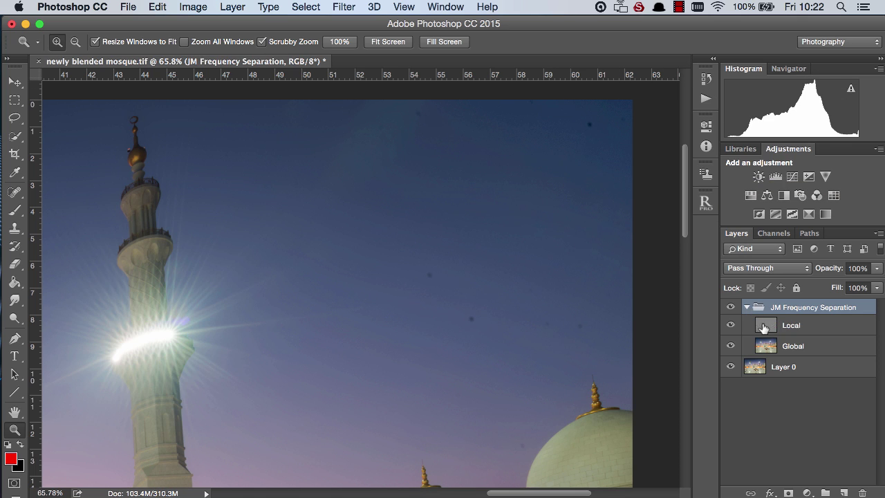
click(764, 327)
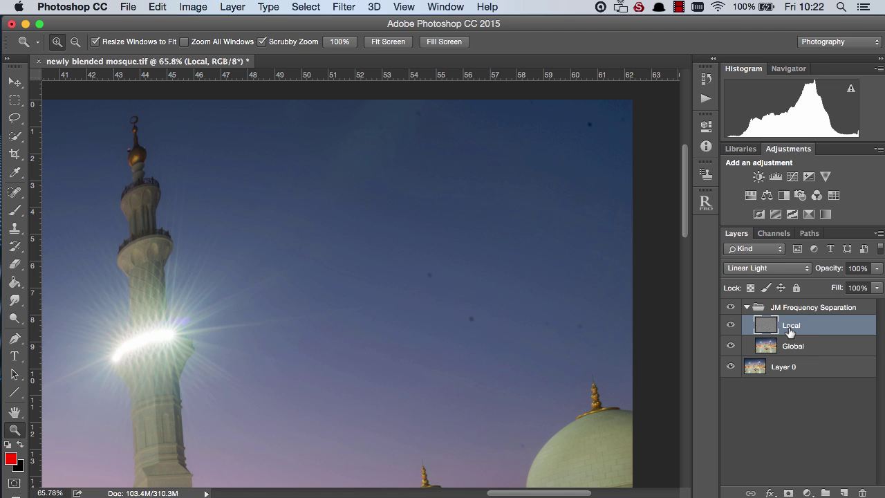
click(14, 228)
mouse_move(471, 199)
mouse_down()
mouse_move(480, 197)
mouse_move(468, 194)
mouse_up()
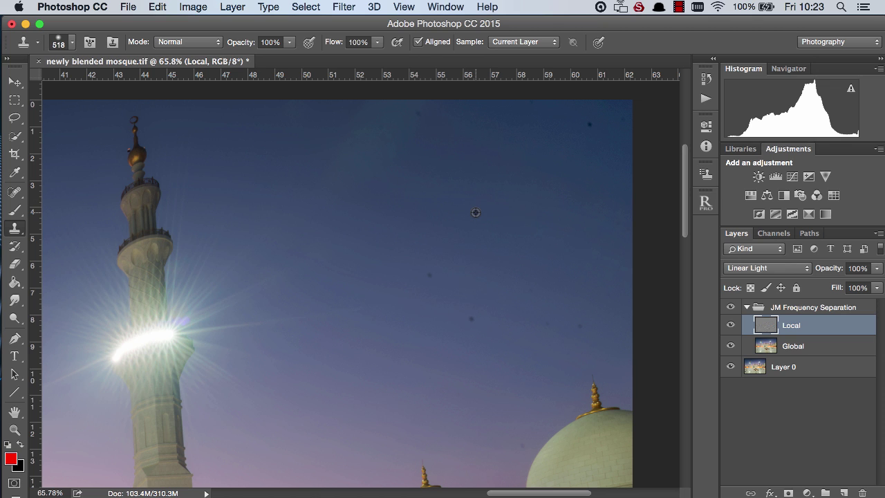
alt+click(475, 212)
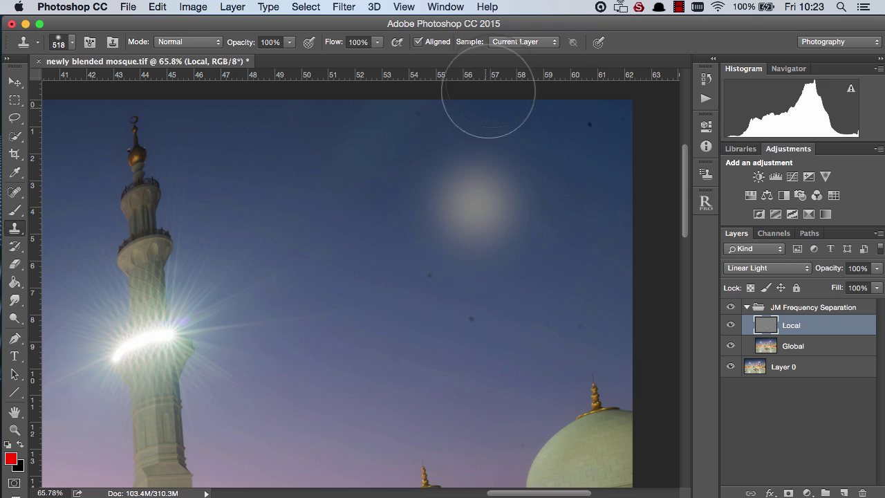
click(431, 271)
click(470, 317)
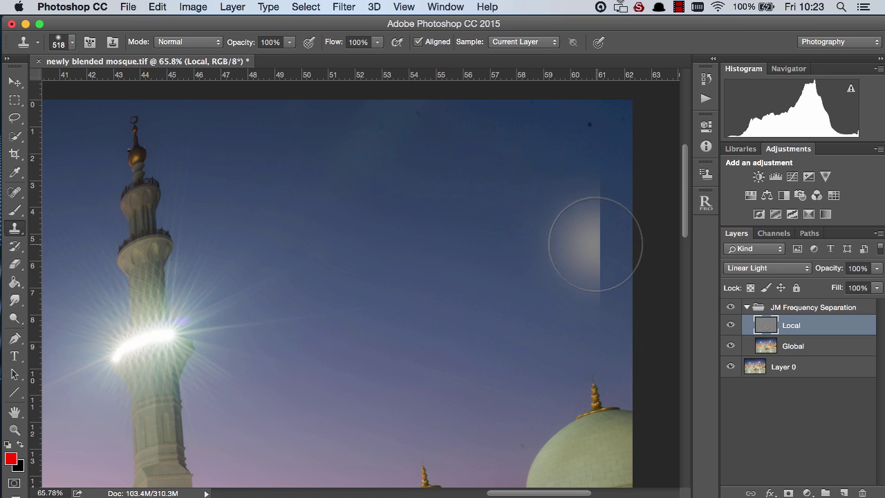
mouse_move(603, 238)
mouse_down()
mouse_move(593, 233)
mouse_move(599, 122)
mouse_up()
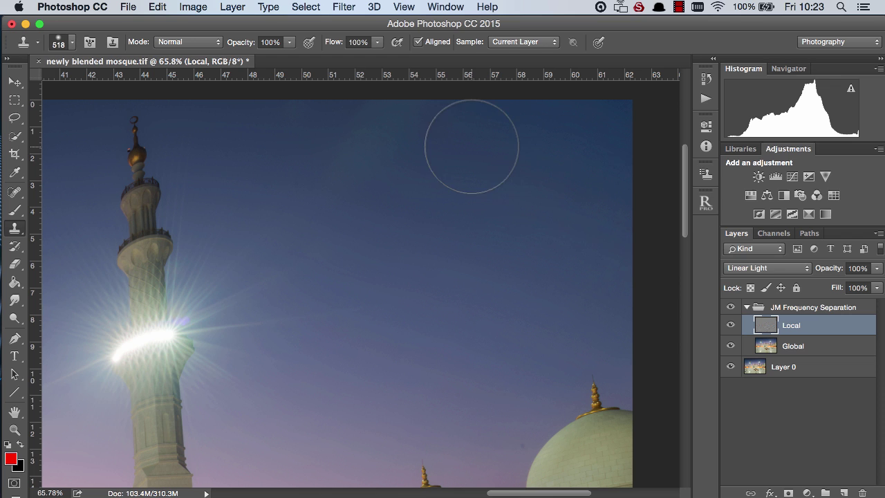
- Hide and show the frequency separation group to compare, then select the Global layer
click(731, 309)
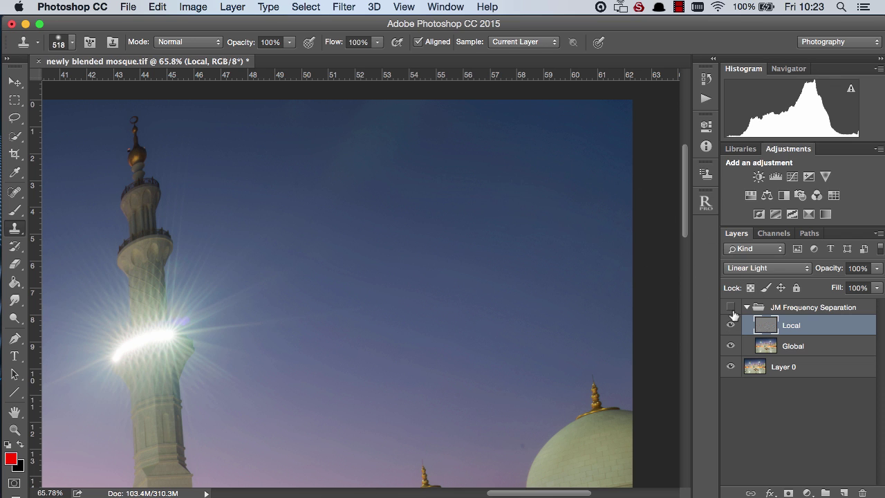
click(731, 309)
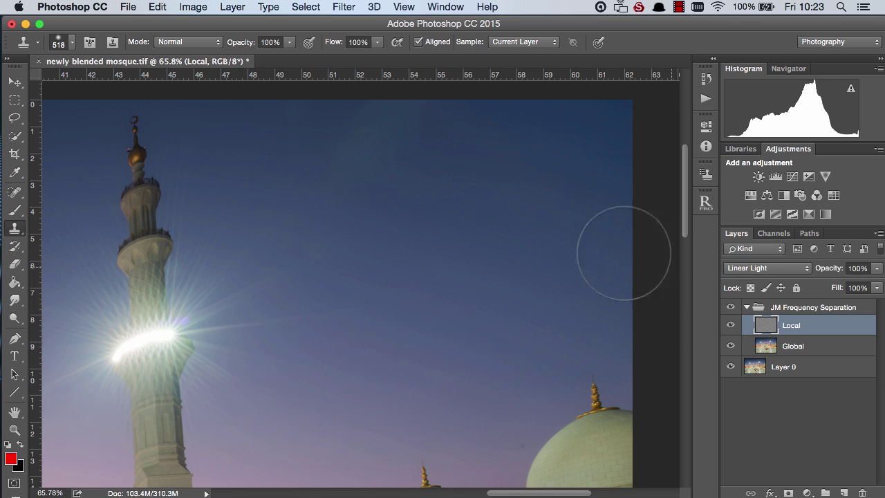
key(alt+bracketleft)
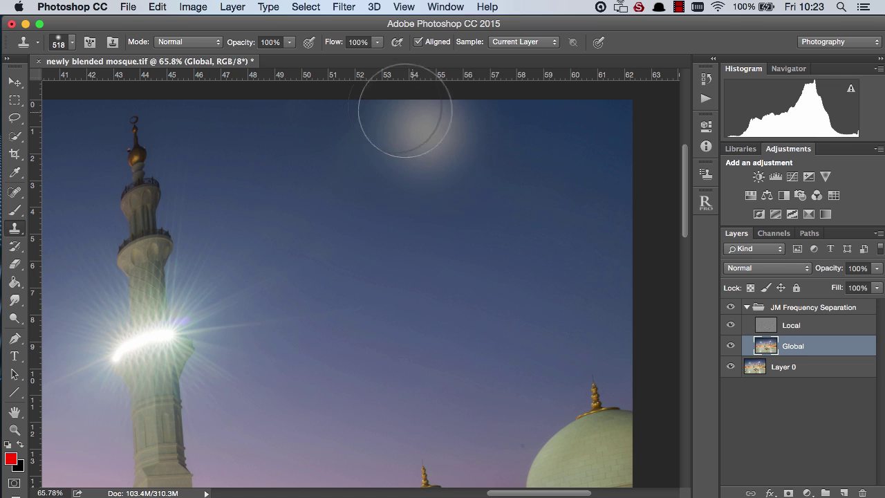
key(ctrl+z)
key(v)
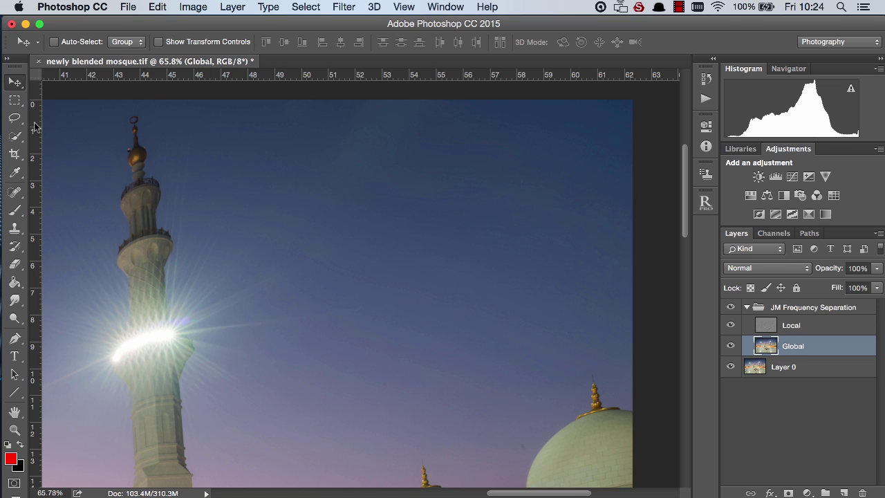
- Lasso an area of the upper sky with a 100 px feather
click(7, 119)
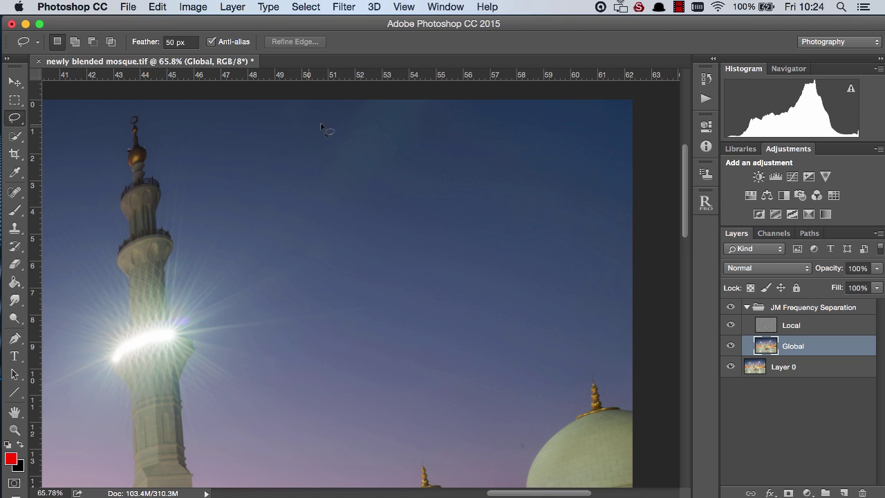
click(178, 43)
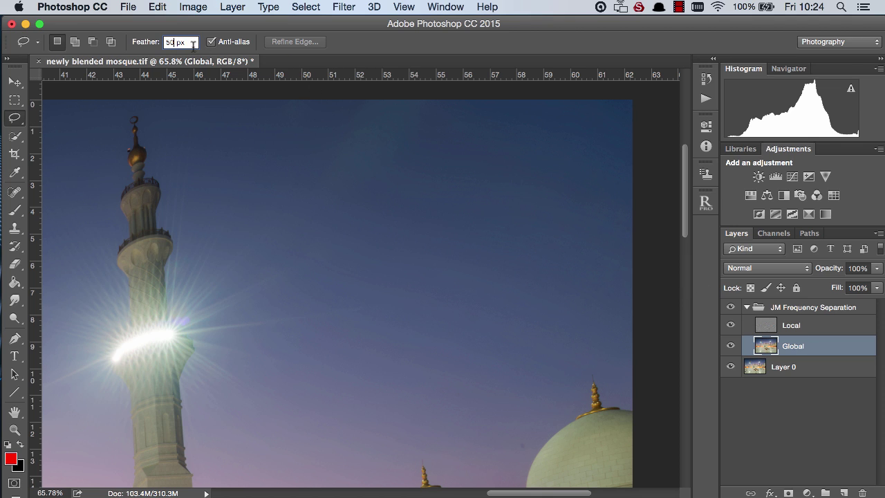
drag(175, 42, 165, 42)
text(100)
key(Return)
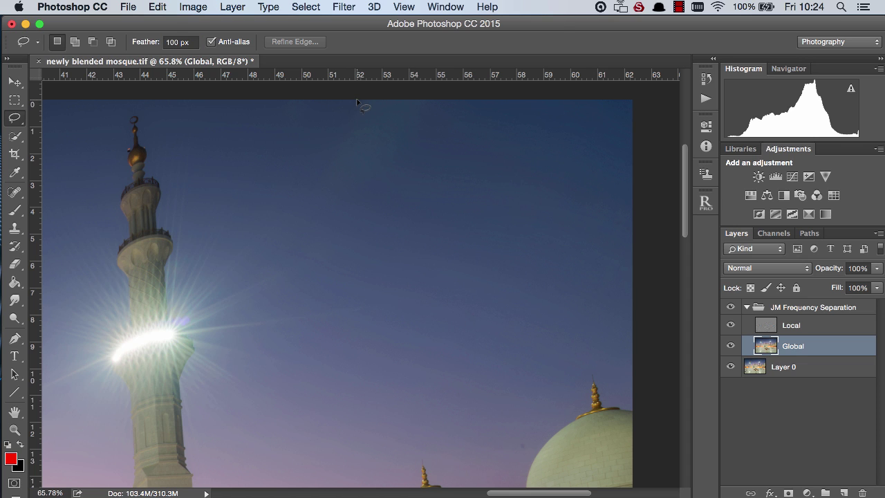
mouse_move(356, 100)
mouse_down()
mouse_move(330, 124)
mouse_move(307, 182)
mouse_up()
mouse_move(337, 206)
mouse_down()
mouse_move(405, 176)
mouse_move(441, 126)
mouse_move(438, 93)
mouse_move(356, 98)
mouse_up()
key(super+h)
- Apply a Gaussian Blur of about 117.8 pixels to the feathered sky selection on Global
click(344, 10)
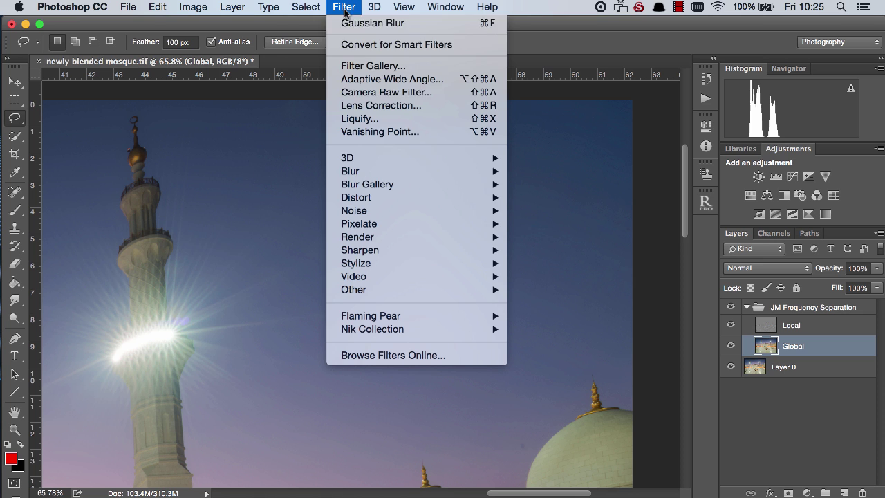
mouse_move(400, 172)
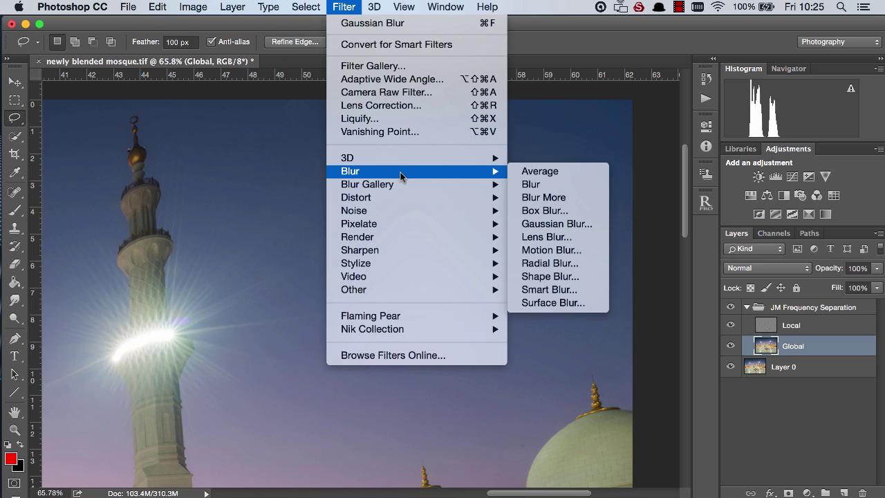
click(548, 224)
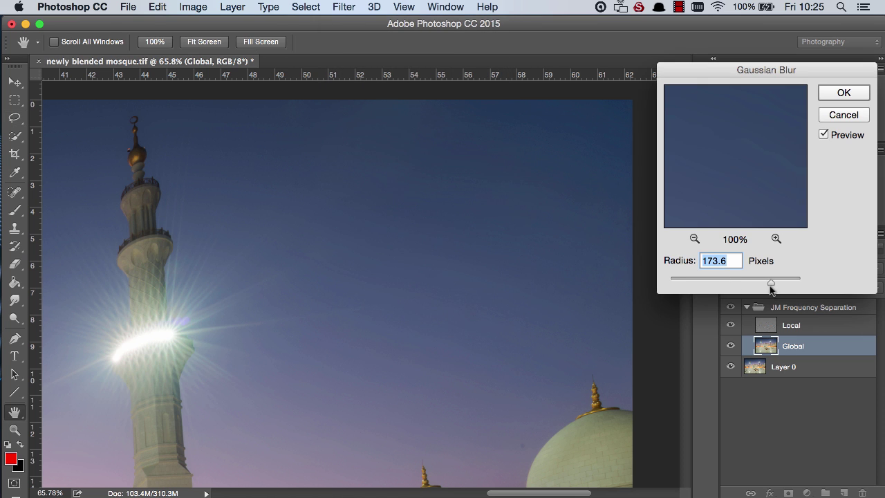
drag(770, 283, 707, 281)
drag(730, 285, 754, 288)
drag(754, 288, 757, 288)
click(843, 93)
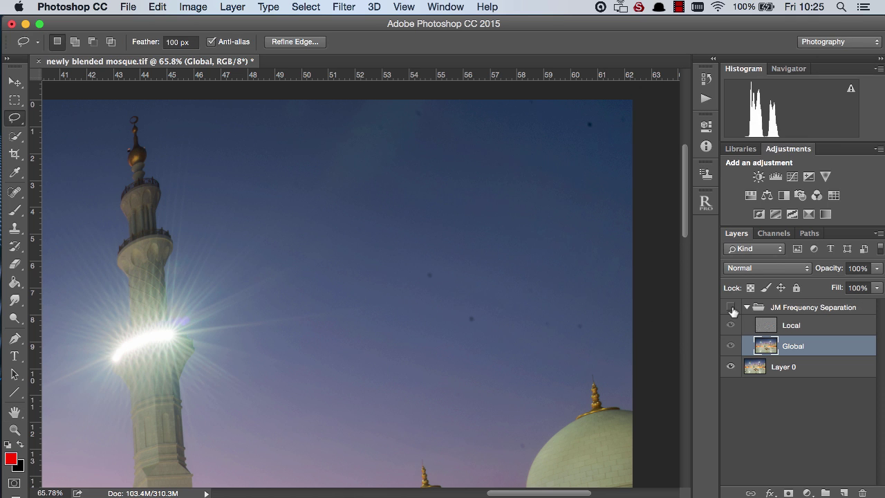
- Show the group again, select Local, and set a clean sky patch as the Clone Stamp source
click(731, 307)
click(772, 329)
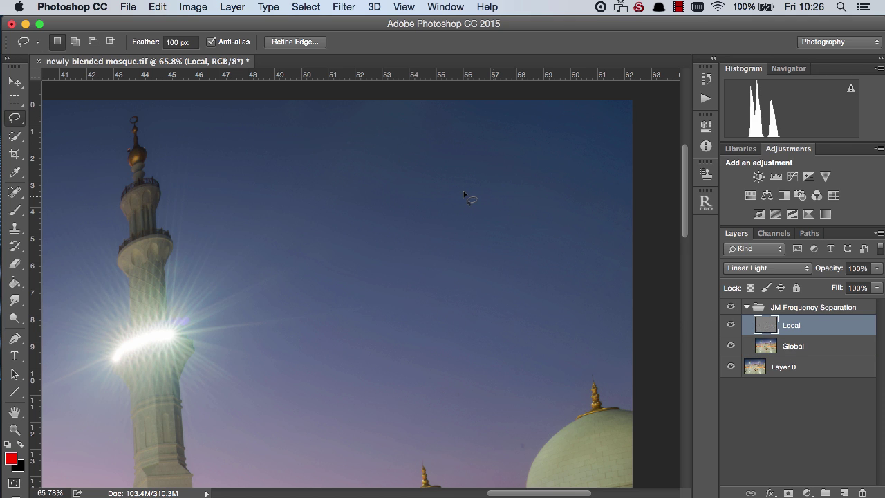
click(14, 228)
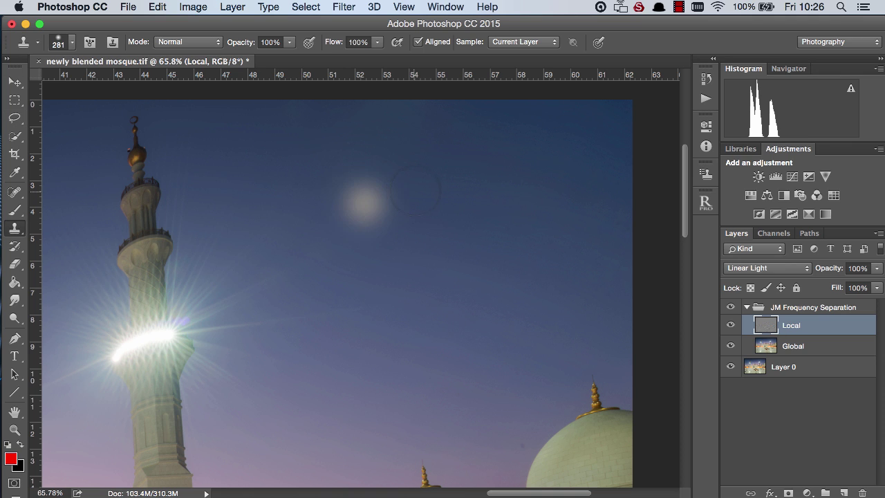
alt+click(440, 151)
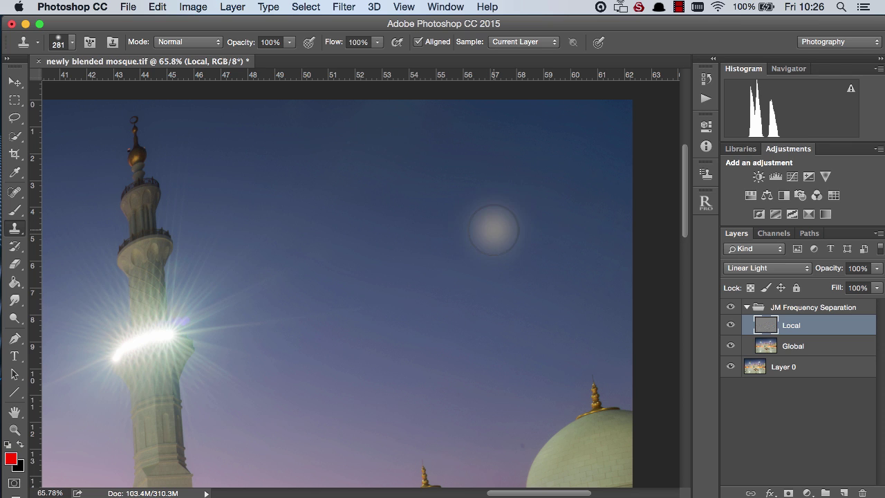
key(l)
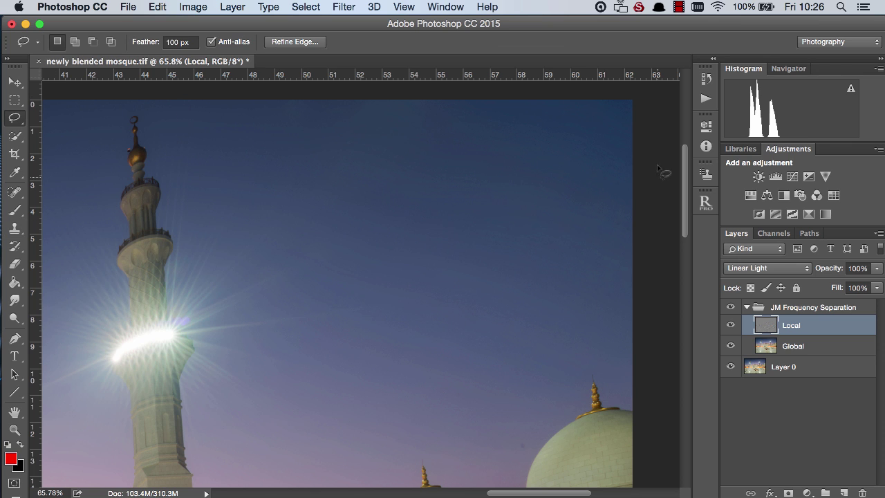
- On the Global layer, lasso a large upper-right sky region with a 180 px feather
click(173, 43)
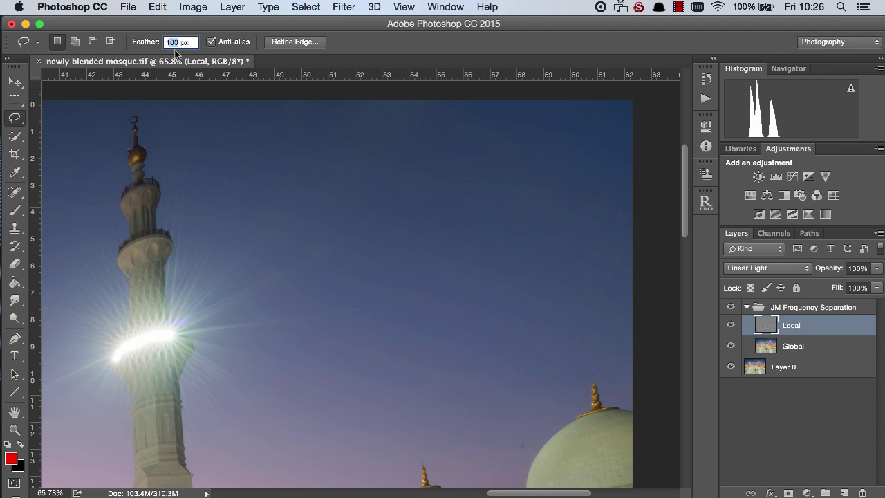
text(180)
click(841, 345)
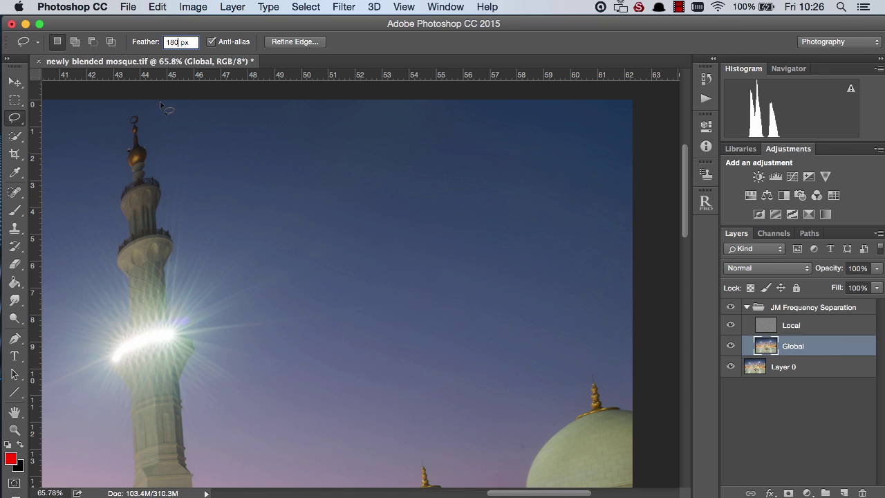
drag(160, 103, 174, 163)
mouse_move(199, 280)
mouse_down()
mouse_move(226, 378)
mouse_move(435, 385)
mouse_move(651, 328)
mouse_move(635, 190)
mouse_move(636, 97)
mouse_move(651, 59)
mouse_move(150, 55)
mouse_up()
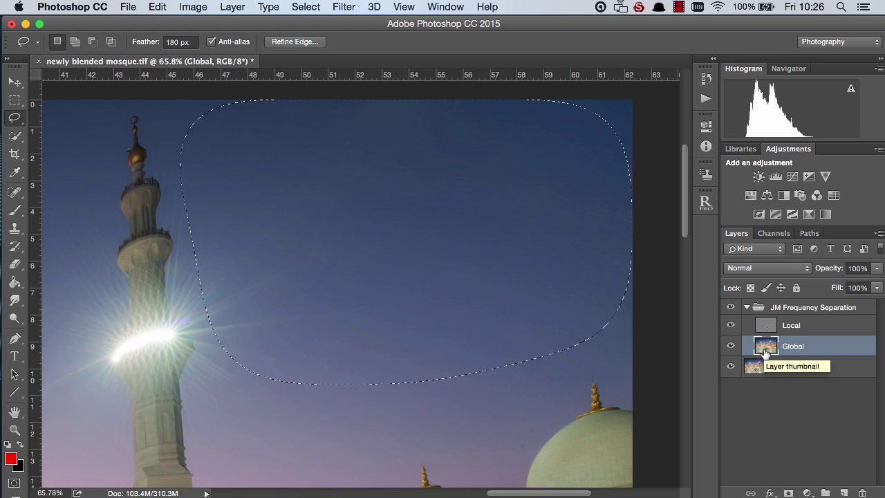
key(super+d)
- Apply a Gaussian Blur of about 79.5 pixels to the feathered sky selection
click(346, 7)
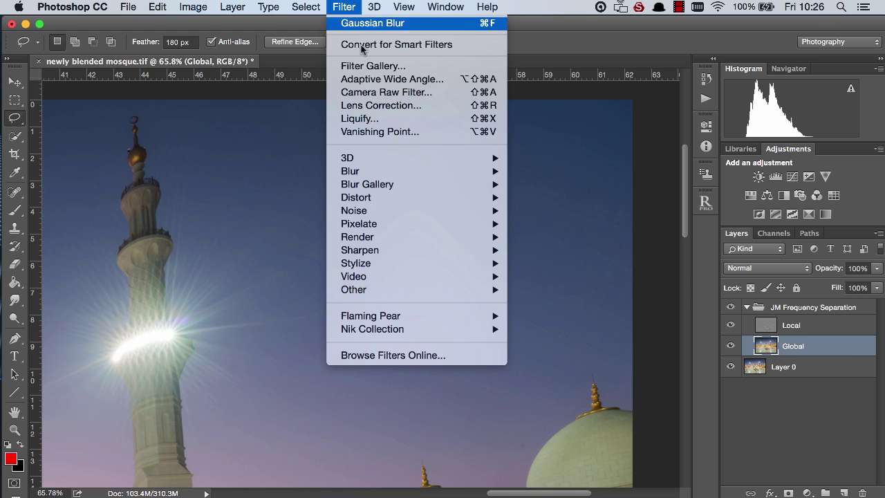
mouse_move(456, 170)
click(570, 223)
drag(758, 282, 749, 284)
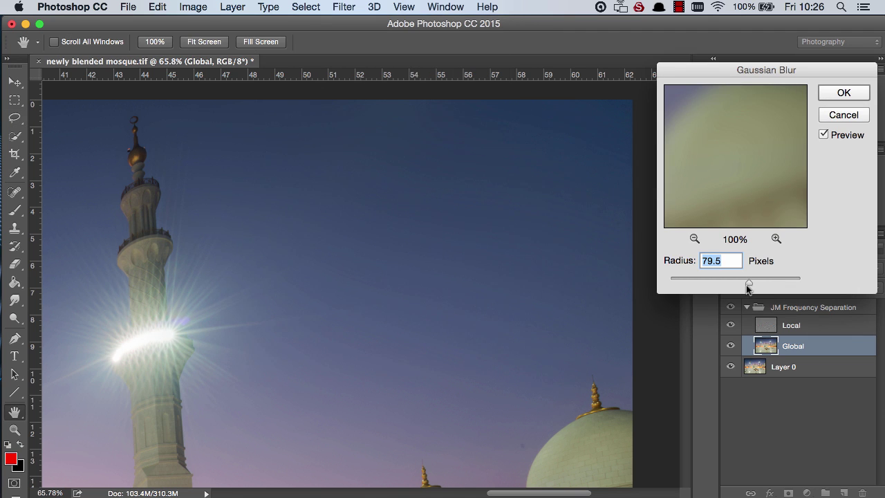
click(832, 101)
key(l)
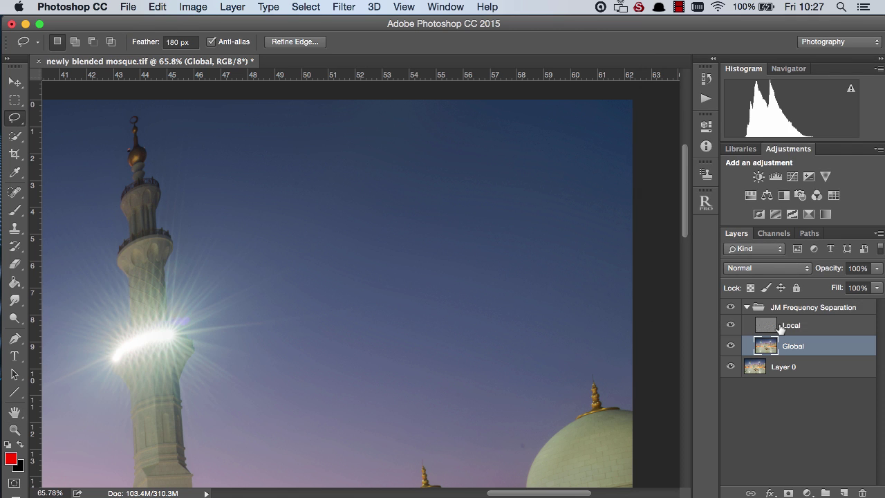
- Toggle the JM Frequency Separation group's visibility to compare the sky, leave it visible, and fit the mosque image on screen
click(731, 308)
click(733, 309)
click(733, 309)
click(733, 309)
click(733, 309)
click(731, 308)
click(731, 308)
click(731, 308)
click(731, 308)
click(731, 307)
click(15, 429)
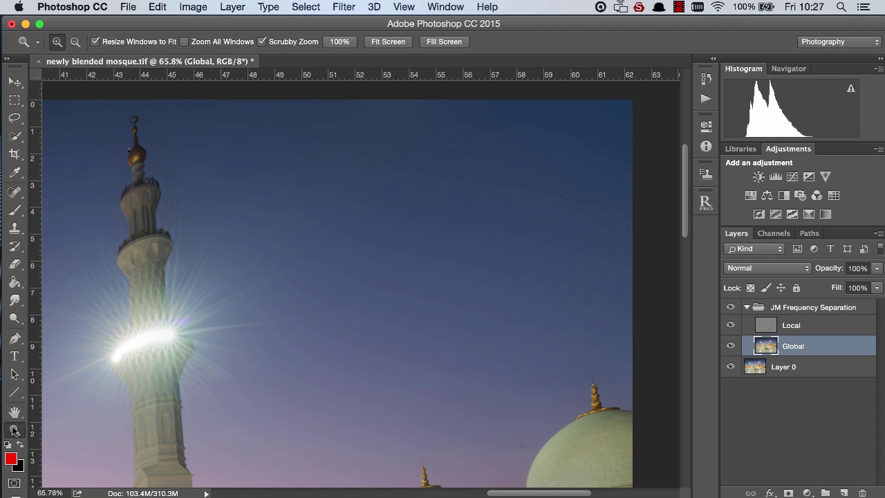
click(388, 42)
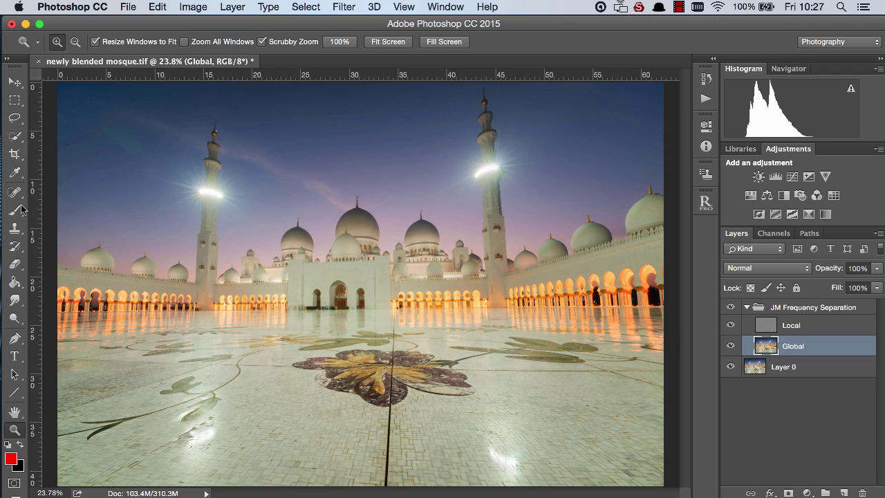
- Lasso-select the bright floor reflection at lower right with a 30 px feather
click(16, 119)
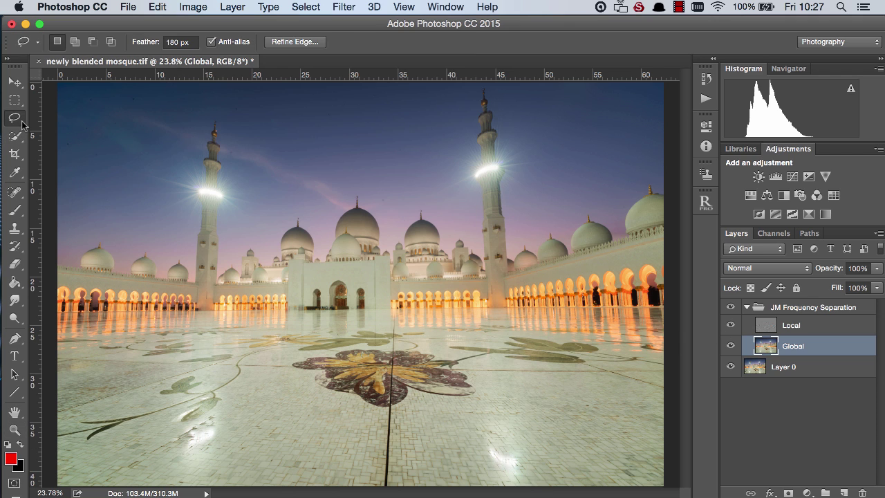
click(168, 43)
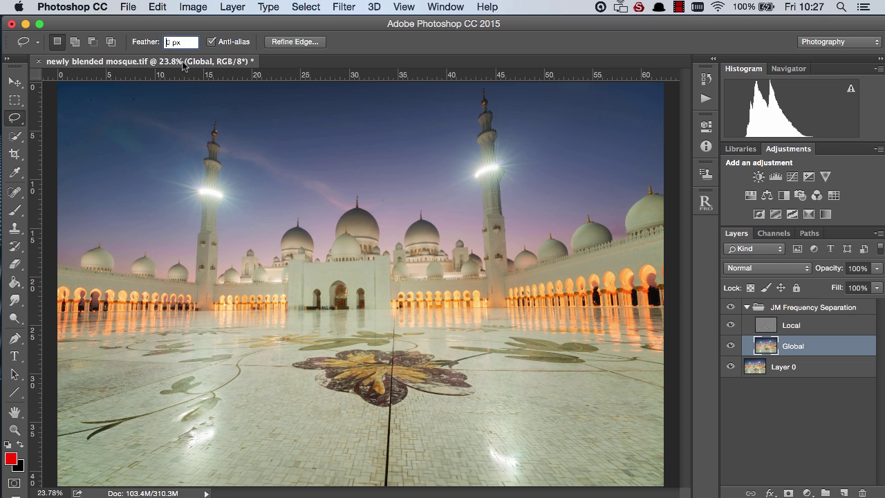
text(3)
key(Return)
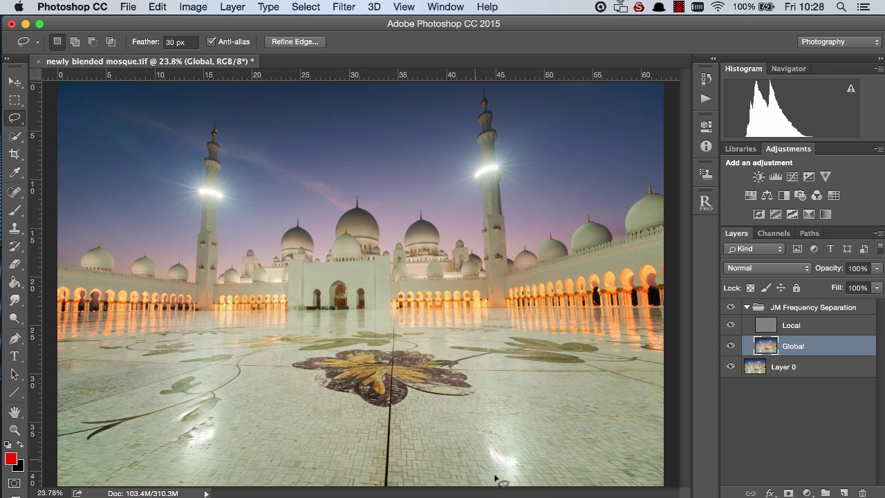
mouse_move(494, 478)
mouse_down()
mouse_move(533, 483)
mouse_move(537, 454)
mouse_move(523, 434)
mouse_move(494, 429)
mouse_move(487, 474)
mouse_up()
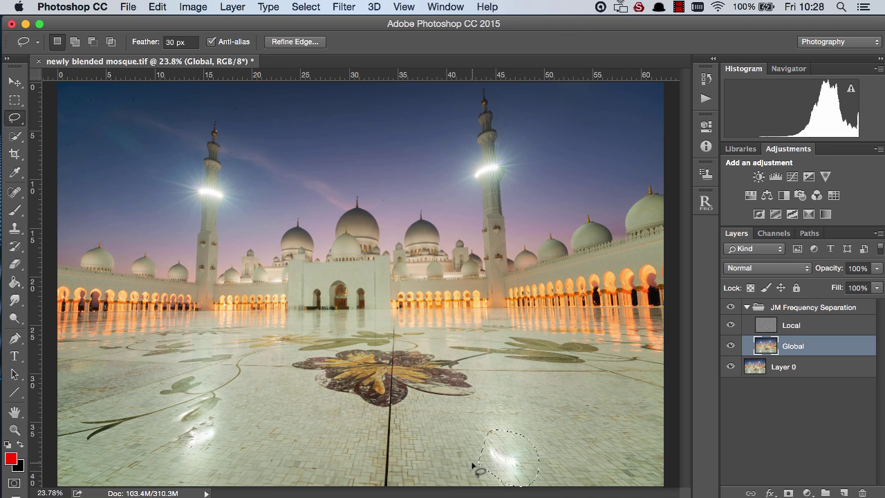
- Apply a Gaussian Blur of 61.9 pixels to the feathered floor reflection
click(352, 9)
mouse_move(425, 171)
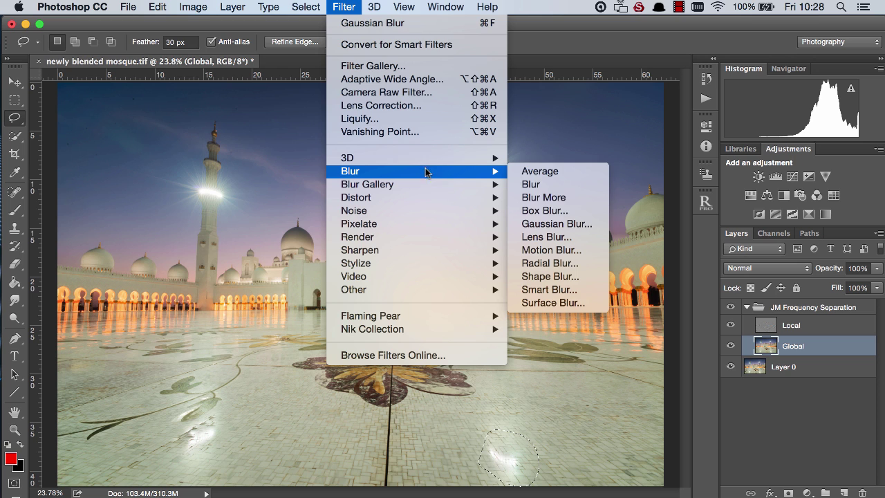
click(557, 224)
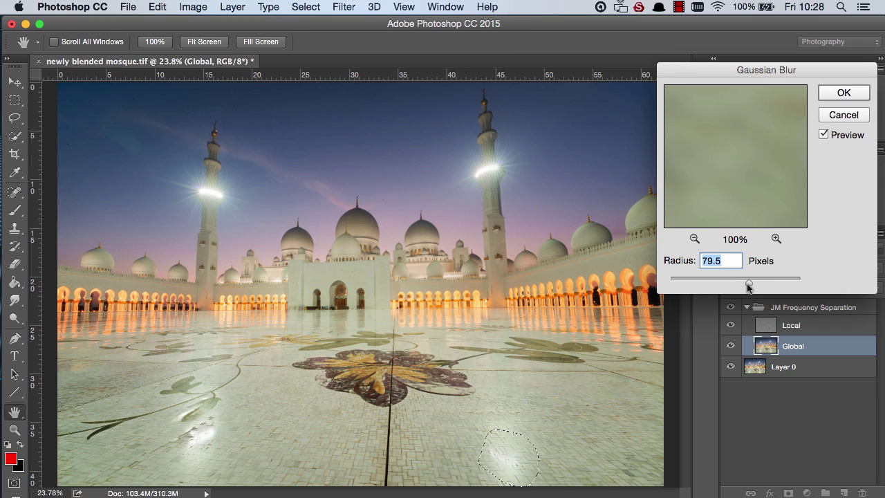
drag(747, 283, 745, 284)
click(833, 94)
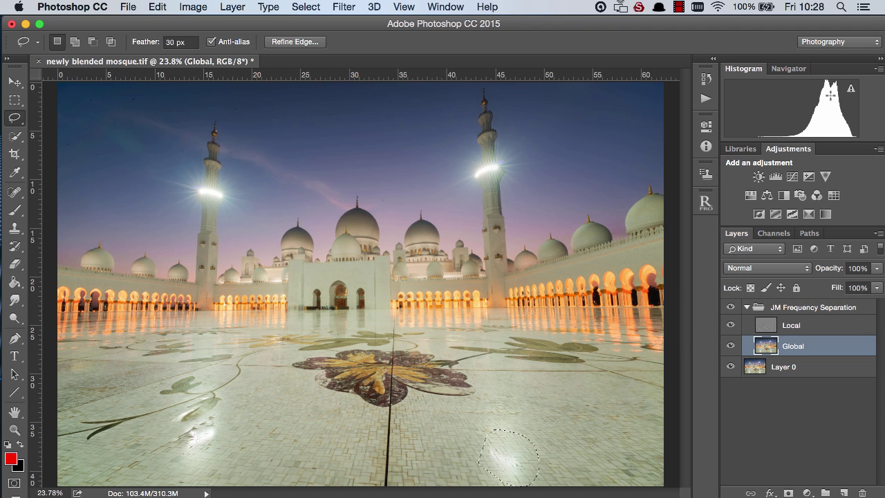
key(super+h)
key(z)
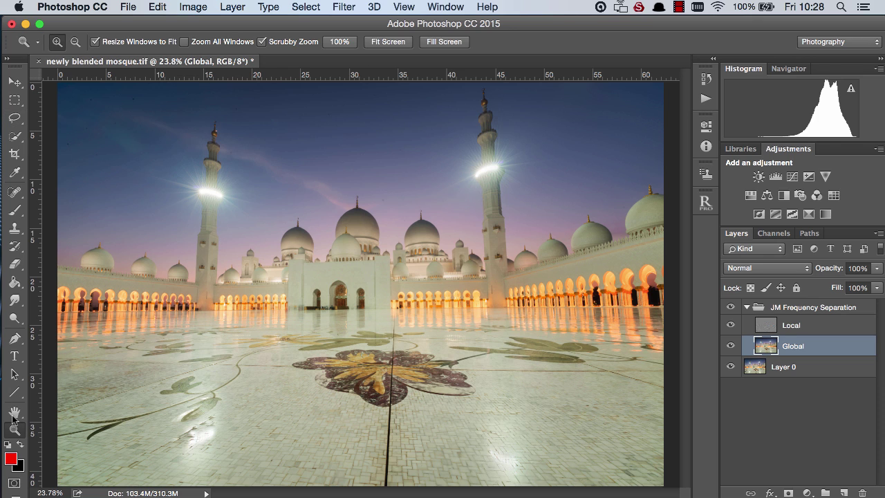
drag(484, 460, 570, 477)
drag(685, 380, 686, 388)
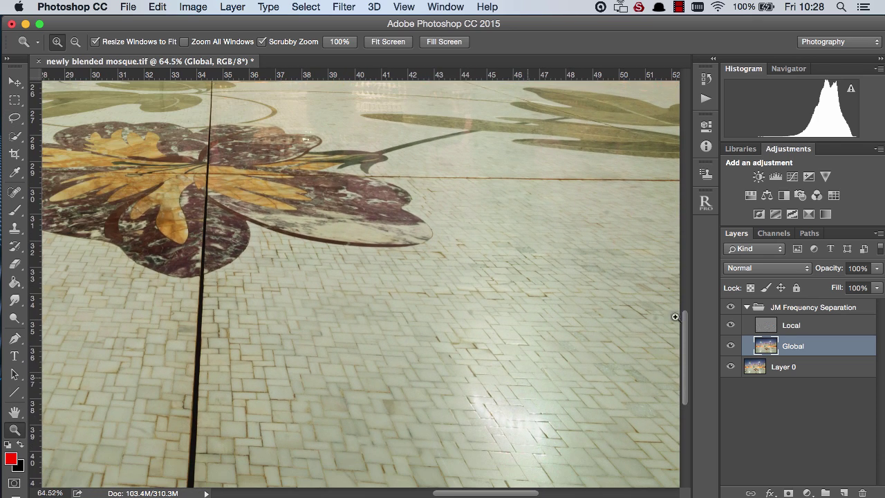
click(731, 307)
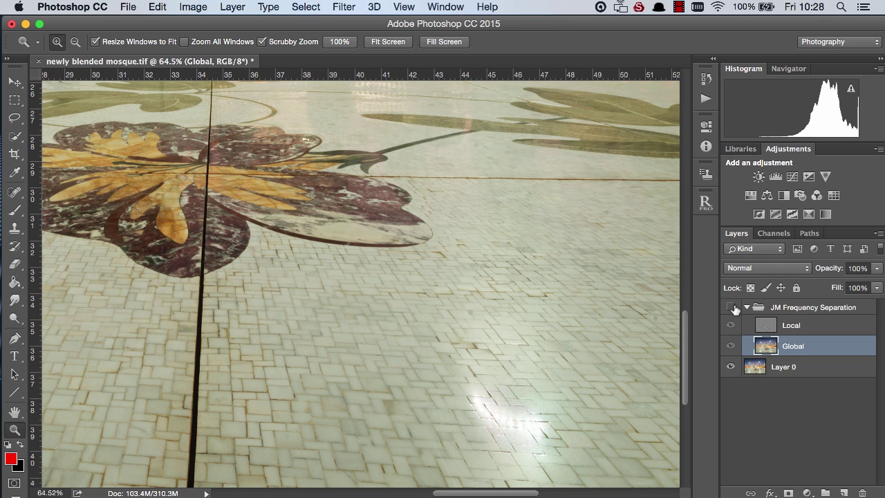
click(731, 306)
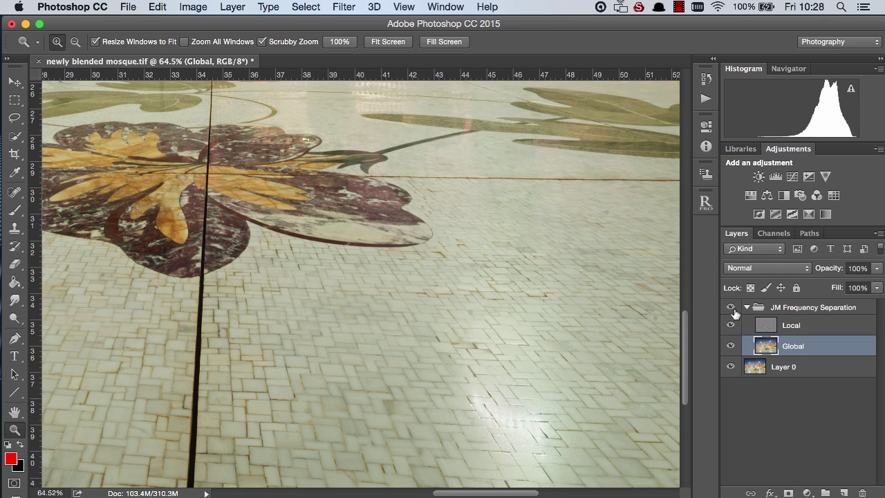
click(733, 308)
click(733, 308)
scroll(484, 493, left, 5)
drag(473, 495, 379, 468)
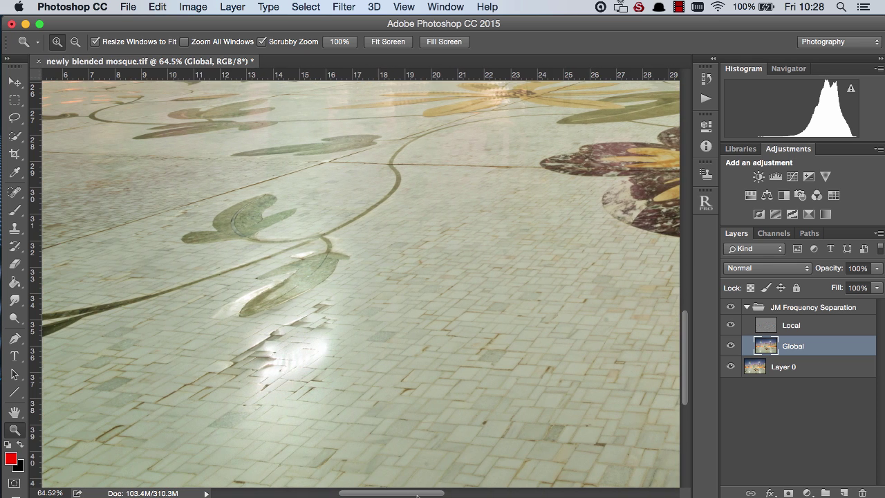
- Lasso-select the floor glare patch and apply a Gaussian Blur to it
click(15, 118)
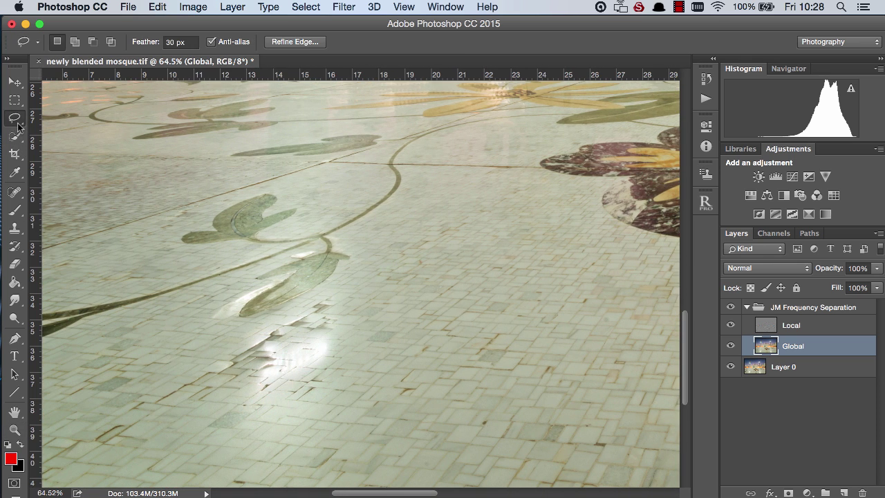
mouse_move(269, 431)
mouse_down()
mouse_move(324, 399)
mouse_move(360, 342)
mouse_move(329, 306)
mouse_move(268, 314)
mouse_move(228, 353)
mouse_move(243, 411)
mouse_move(270, 427)
mouse_up()
click(349, 9)
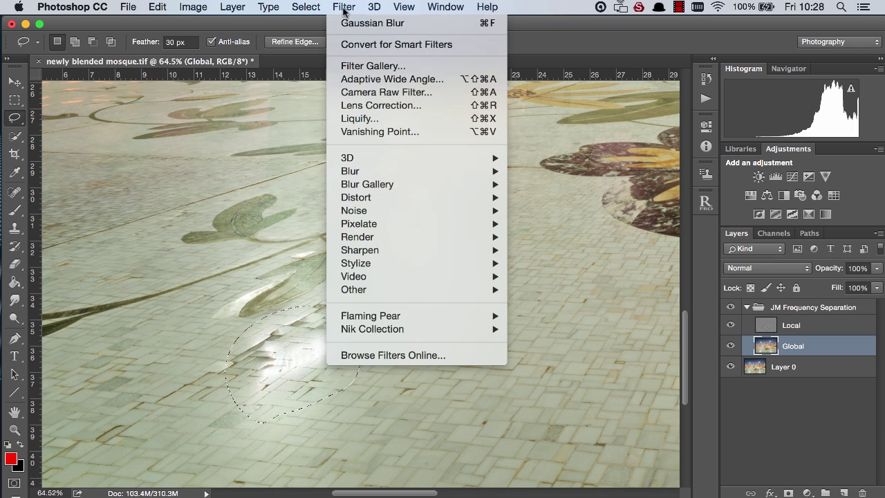
mouse_move(396, 170)
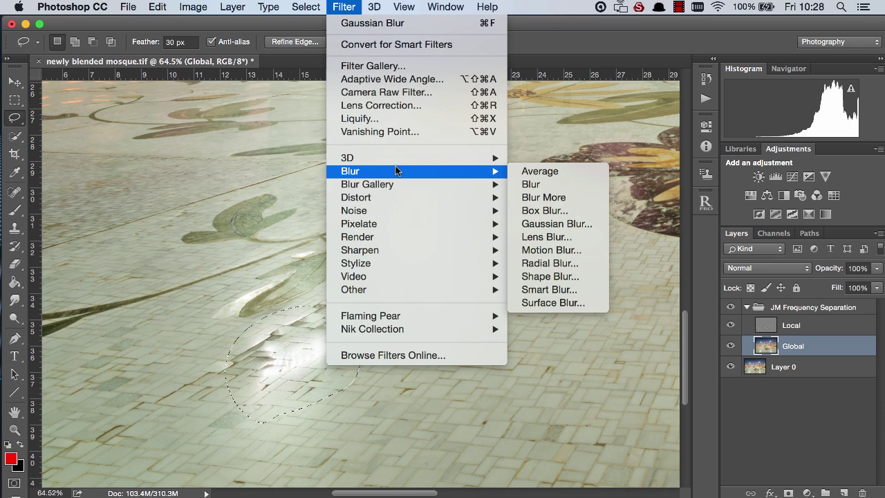
click(555, 226)
click(844, 92)
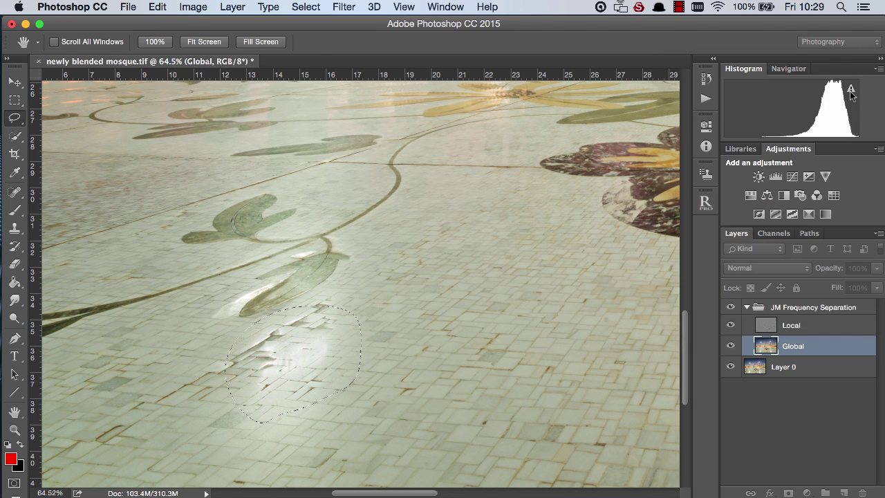
- Deselect, fit the image on screen, and compare with the frequency-separation group toggled off and on
click(217, 322)
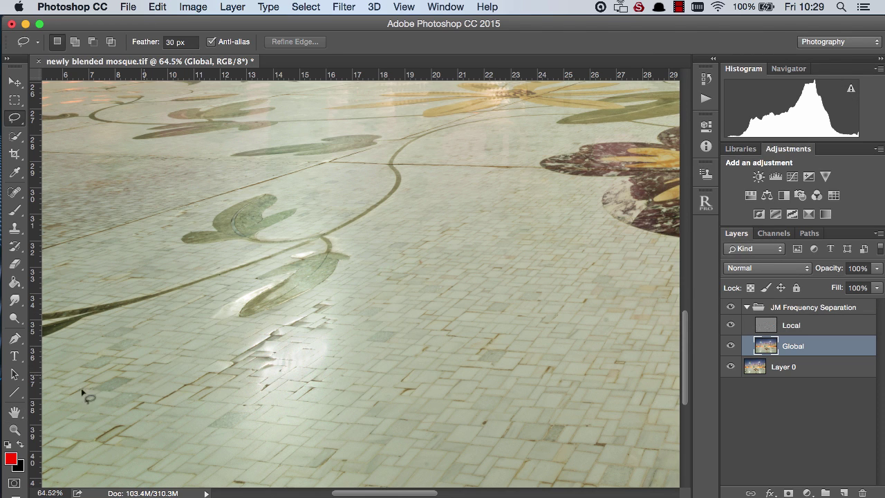
click(13, 430)
click(379, 41)
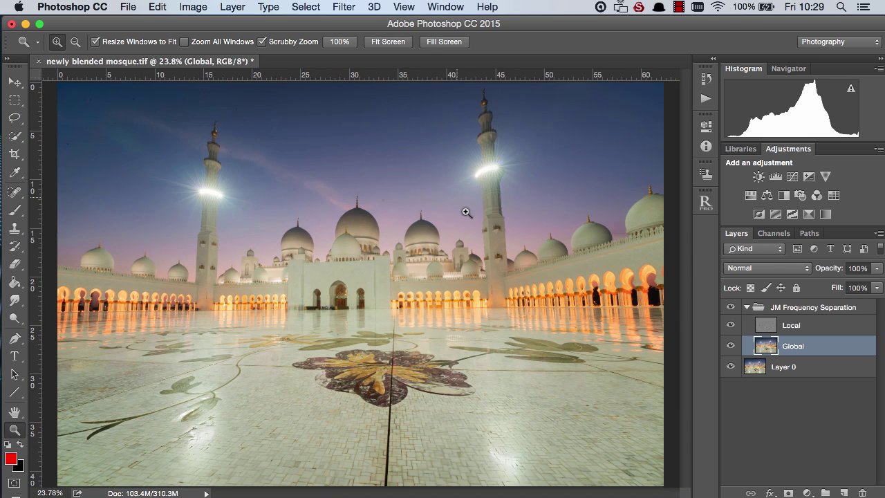
click(731, 307)
click(731, 307)
click(731, 307)
click(731, 306)
- Make the Local layer the active layer
click(763, 326)
click(763, 345)
click(765, 326)
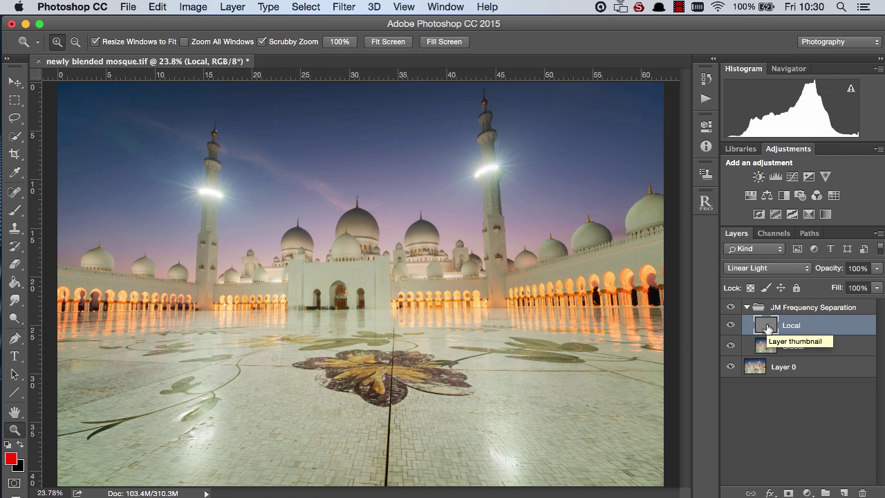
- Sharpen the Local layer with Unsharp Mask: Amount 489%, Radius 2.0 px, Threshold 5
click(353, 11)
mouse_move(460, 251)
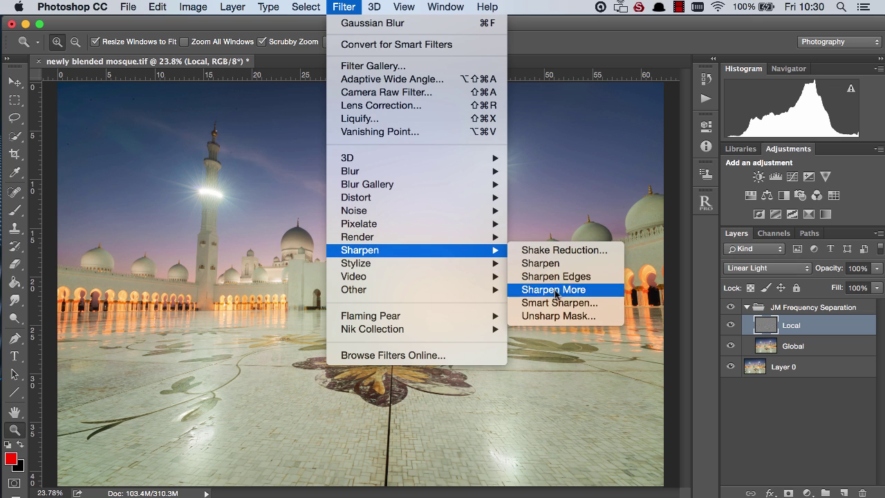
click(557, 315)
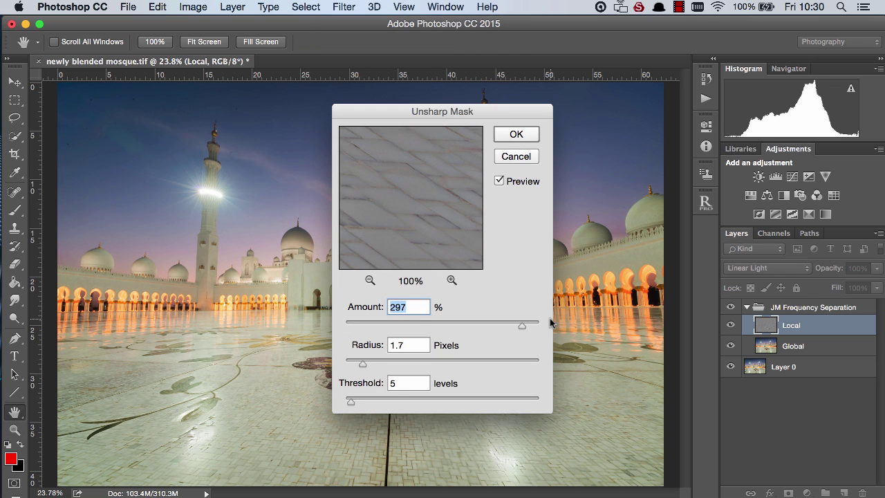
click(351, 404)
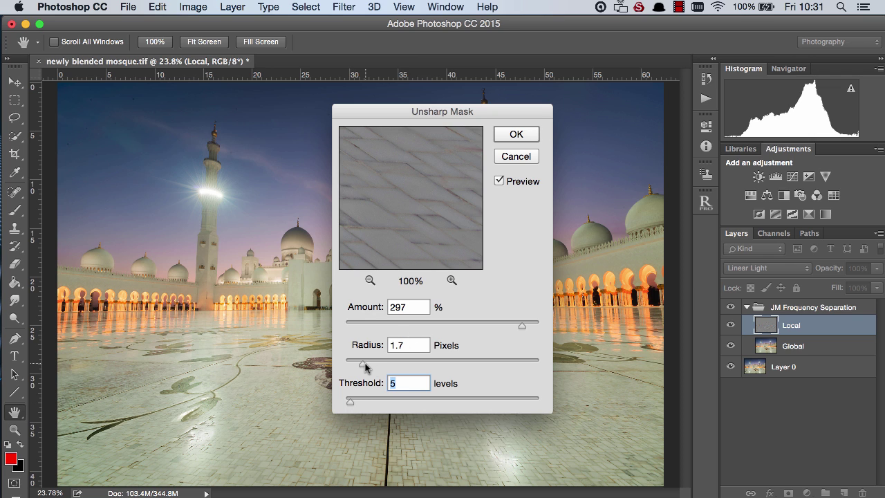
drag(365, 364, 367, 365)
drag(523, 326, 541, 327)
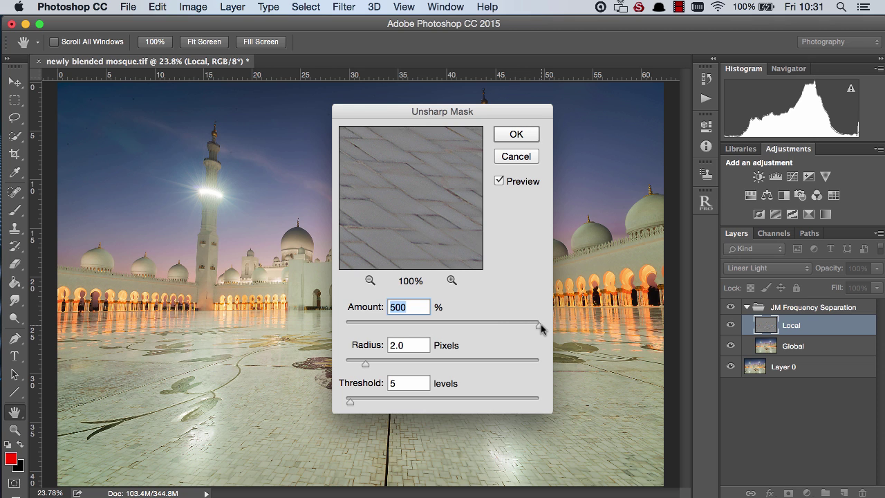
click(511, 133)
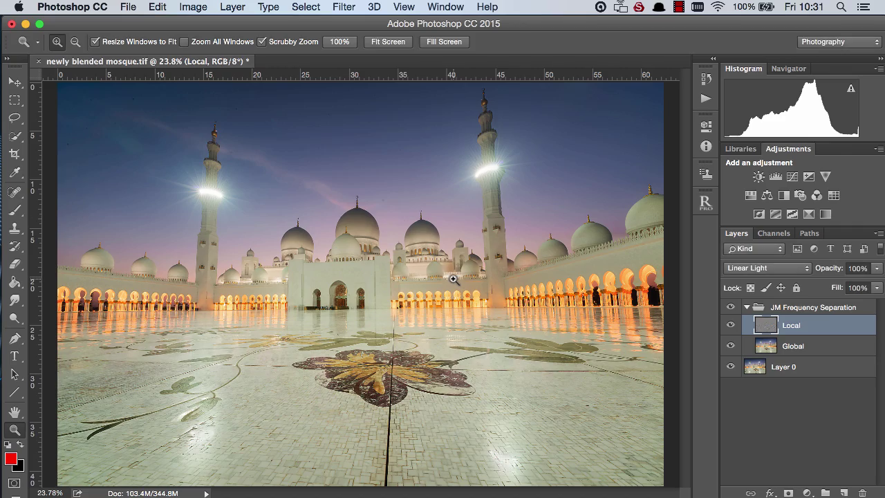
drag(466, 282, 541, 294)
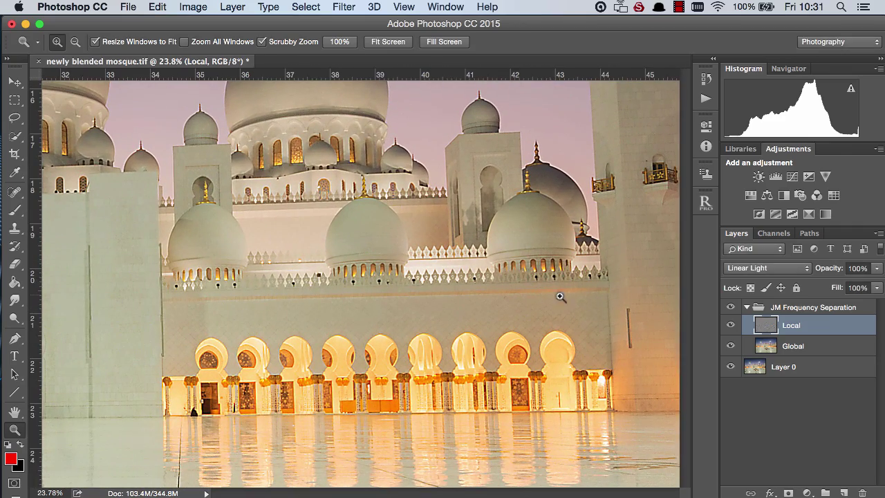
click(730, 306)
click(730, 307)
click(730, 307)
click(732, 311)
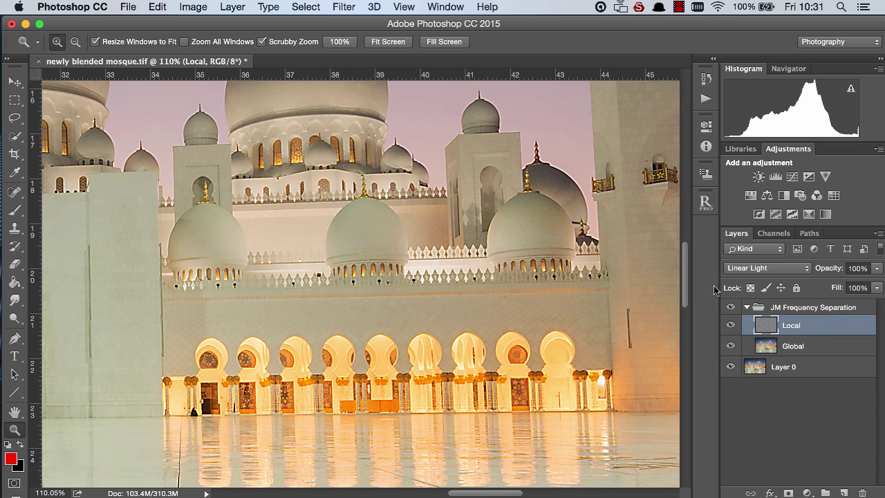
click(731, 308)
click(732, 308)
drag(688, 263, 689, 205)
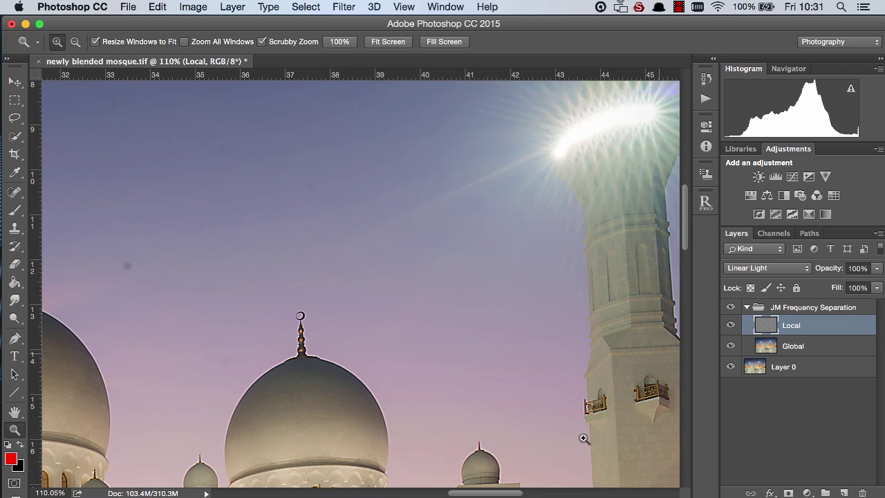
drag(510, 493, 441, 493)
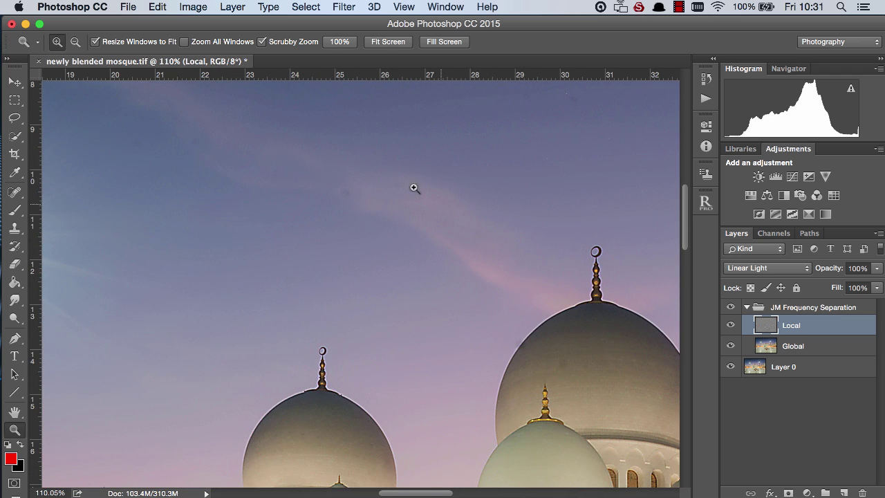
click(731, 308)
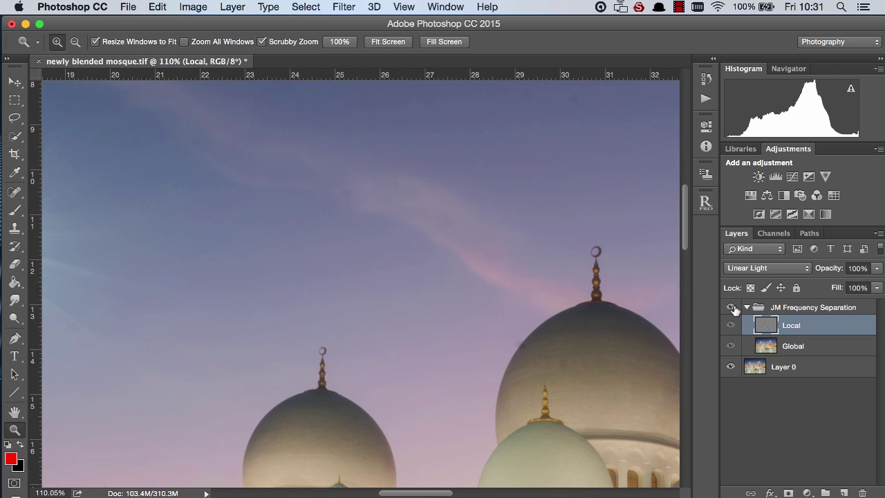
click(731, 309)
click(730, 308)
click(730, 309)
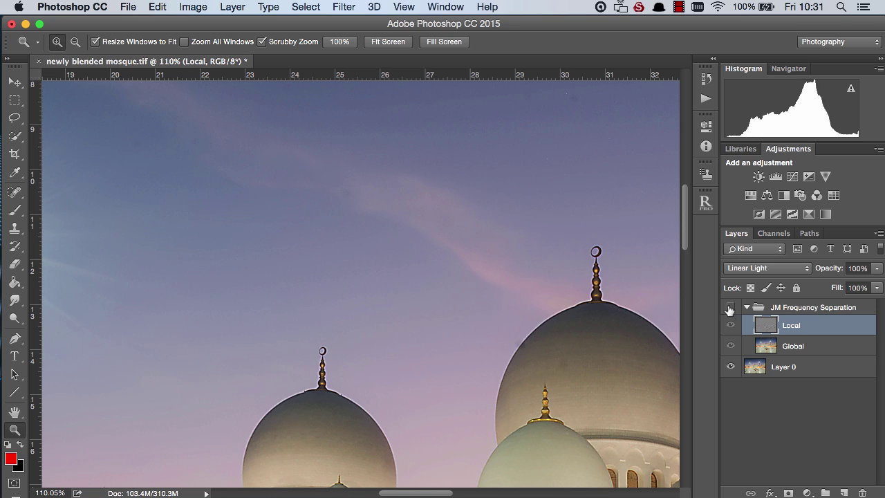
click(732, 309)
click(394, 43)
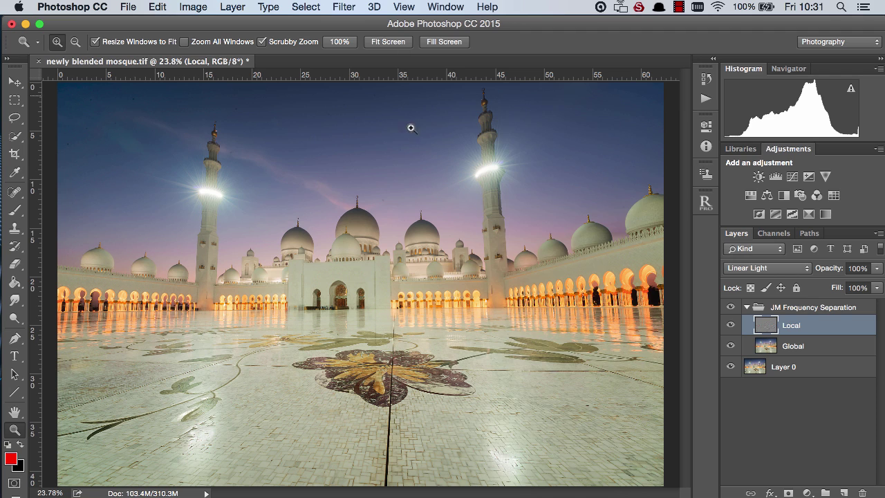
- Expand and collapse the Raya Pro panel, then show the Actions panel with the JM Frequency Separation set
click(705, 202)
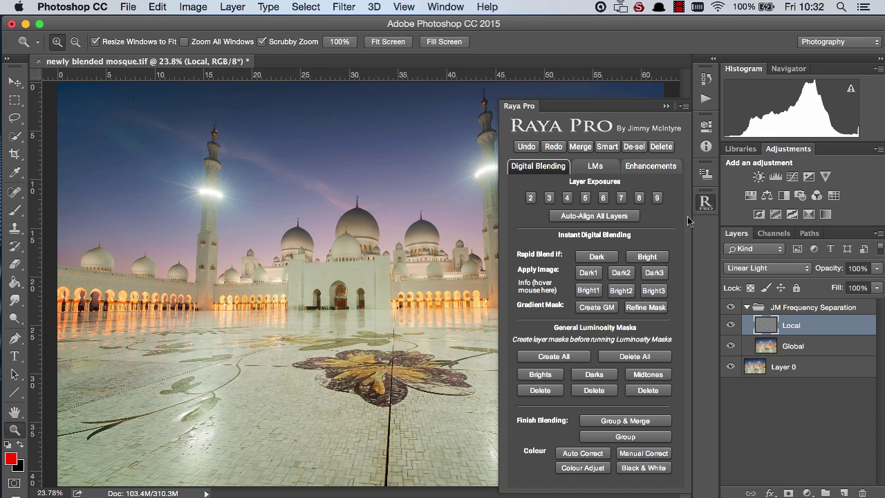
click(666, 106)
click(705, 99)
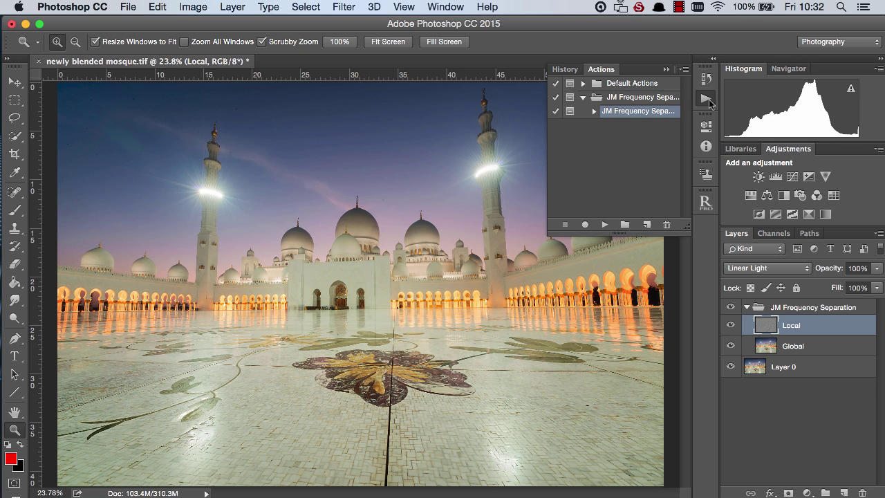